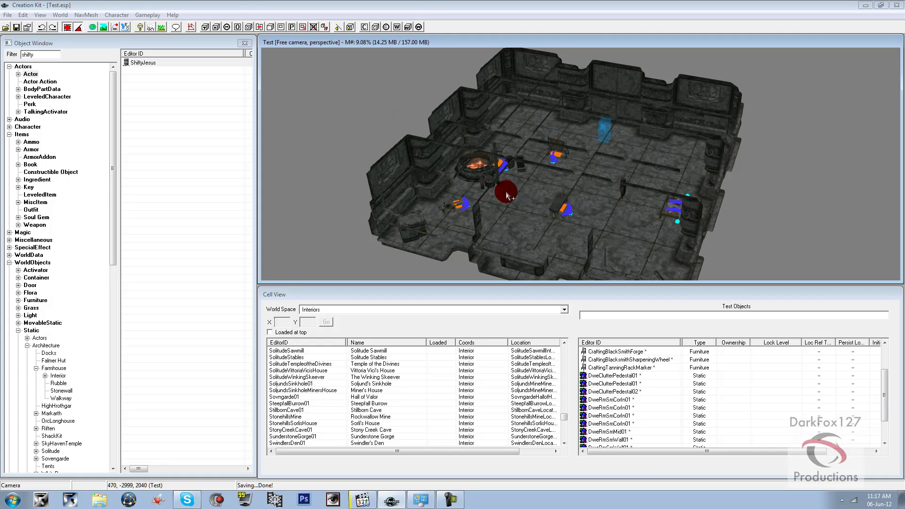
Inspect the Test cell's forge, workbenches and the ShiftyJesus actor up close
{"action": "scroll", "coordinate": [506, 193], "scroll_direction": "up", "scroll_amount": 5}
{"action": "scroll", "coordinate": [507, 194], "scroll_direction": "up", "scroll_amount": 5}
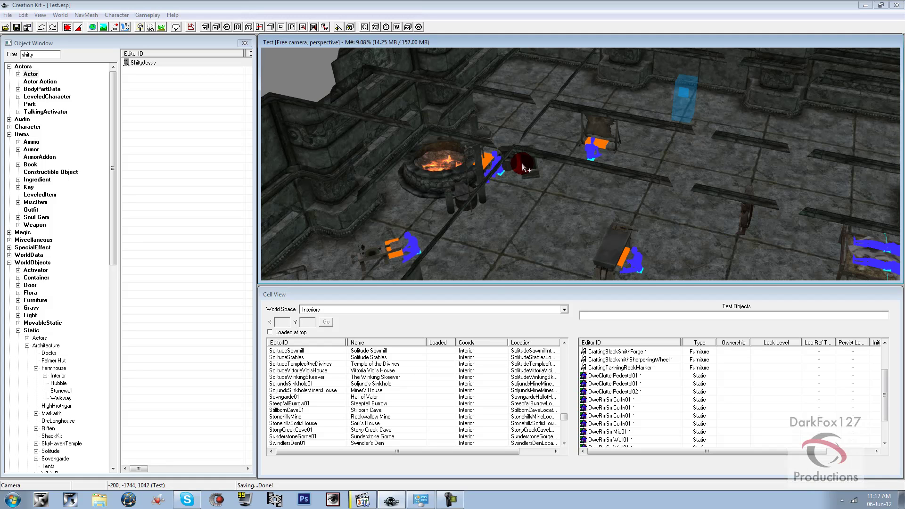
{"action": "left_click", "coordinate": [524, 167]}
{"action": "middle_click_drag", "start_coordinate": [527, 169], "coordinate": [512, 159], "text": "shift"}
{"action": "scroll", "coordinate": [537, 172], "scroll_direction": "up", "scroll_amount": 3}
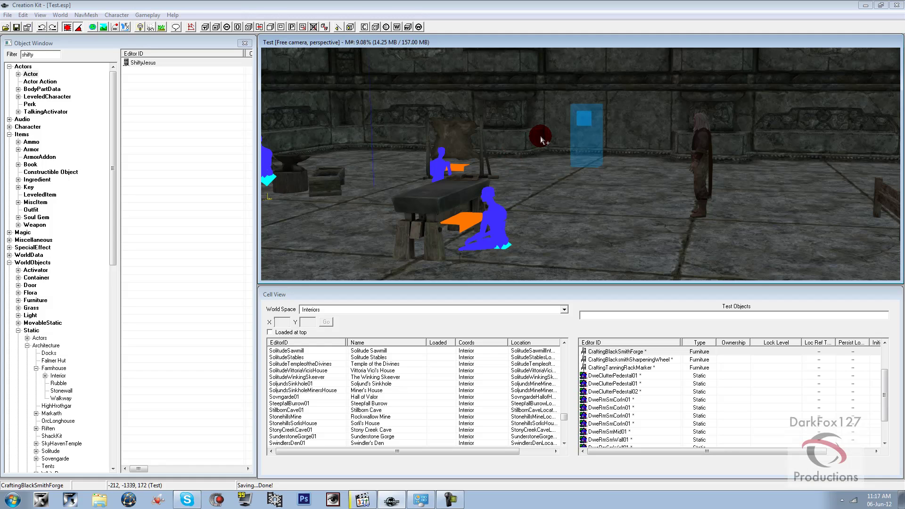
{"action": "middle_click_drag", "start_coordinate": [446, 189], "coordinate": [473, 190], "text": "shift"}
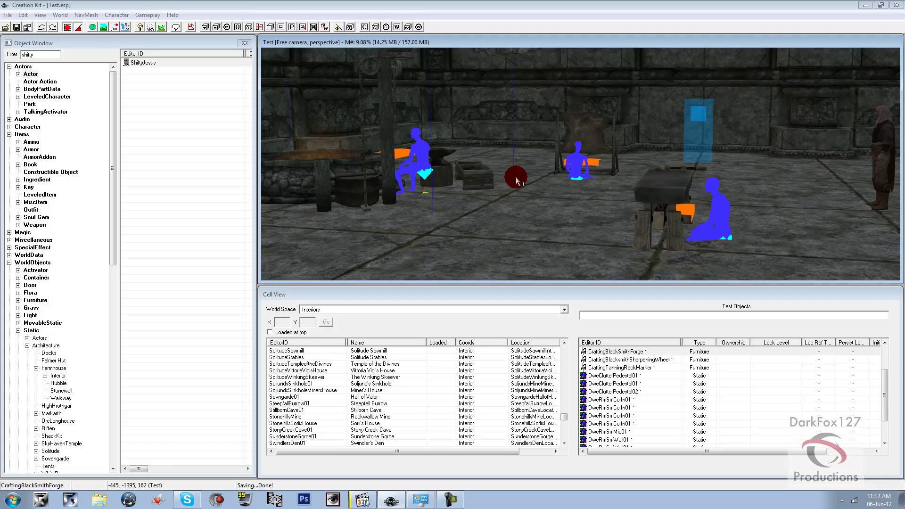
{"action": "middle_click_drag", "start_coordinate": [537, 181], "coordinate": [505, 179], "text": "shift"}
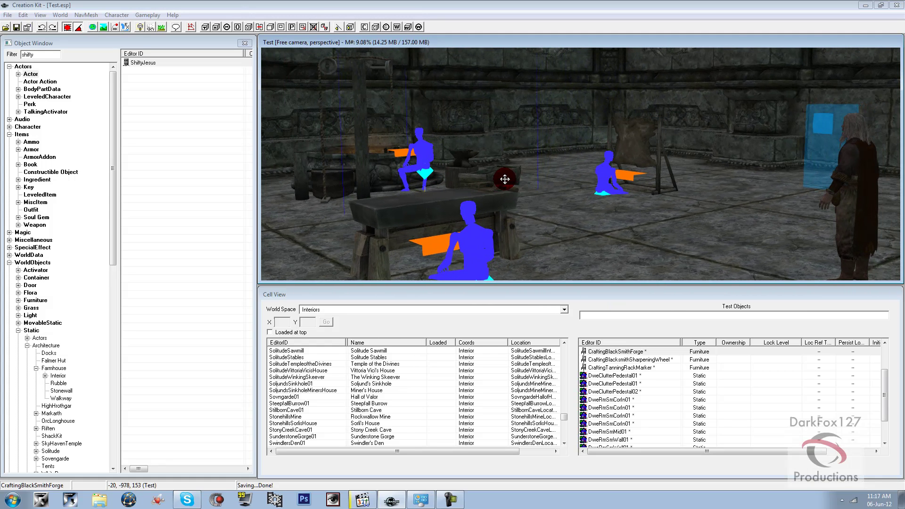
{"action": "left_click", "coordinate": [850, 189]}
{"action": "middle_click_drag", "start_coordinate": [850, 184], "coordinate": [868, 201], "text": "shift"}
{"action": "middle_click_drag", "start_coordinate": [748, 196], "coordinate": [691, 186], "text": "shift"}
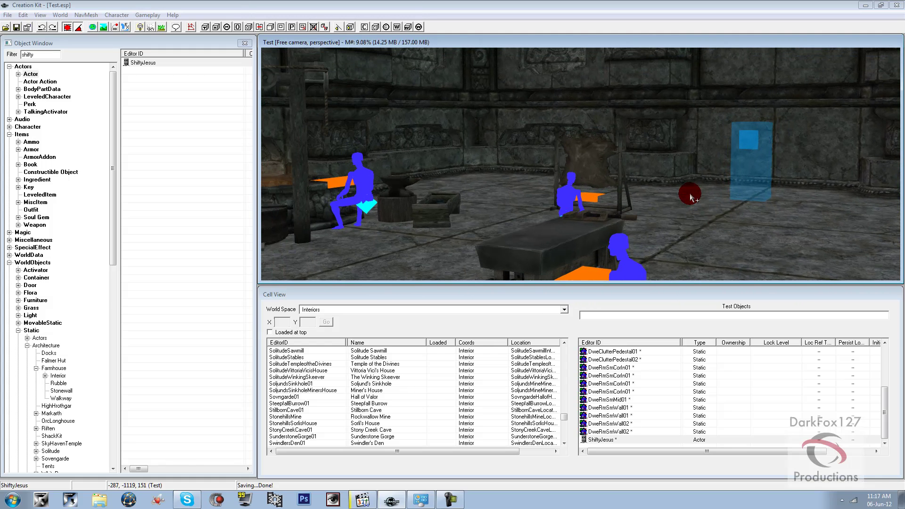
Search all object categories for merchantchest, widen the filter to merchantc, and select TGFenceMerchantChestCaravanAtahba
{"action": "left_click", "coordinate": [42, 53]}
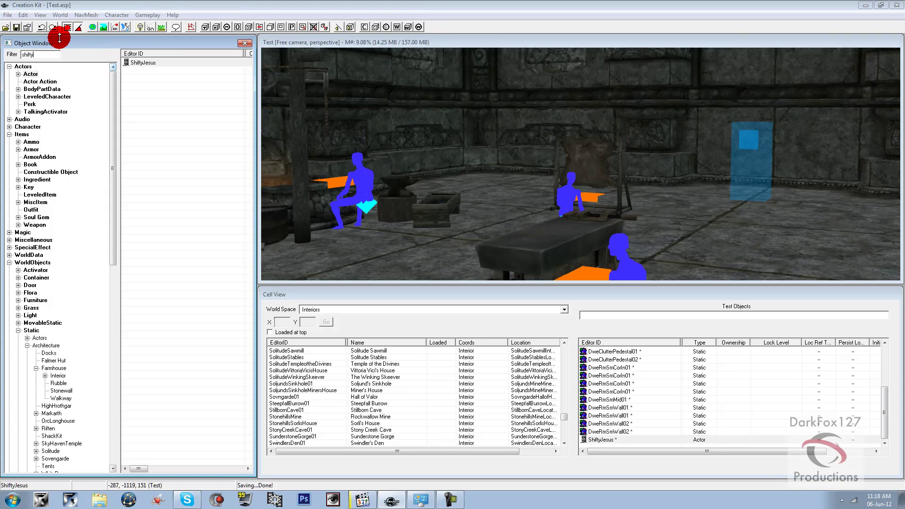
{"action": "left_click", "coordinate": [51, 56]}
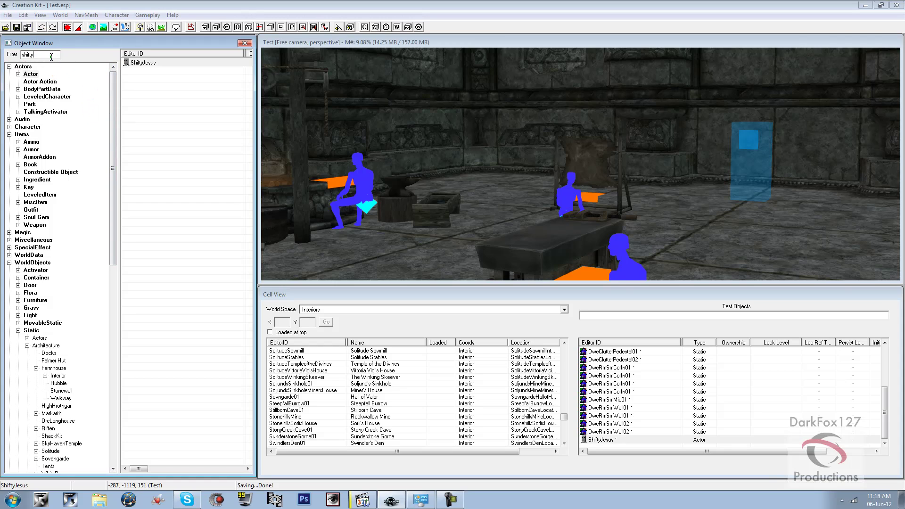
{"action": "type", "text": "merchantchest"}
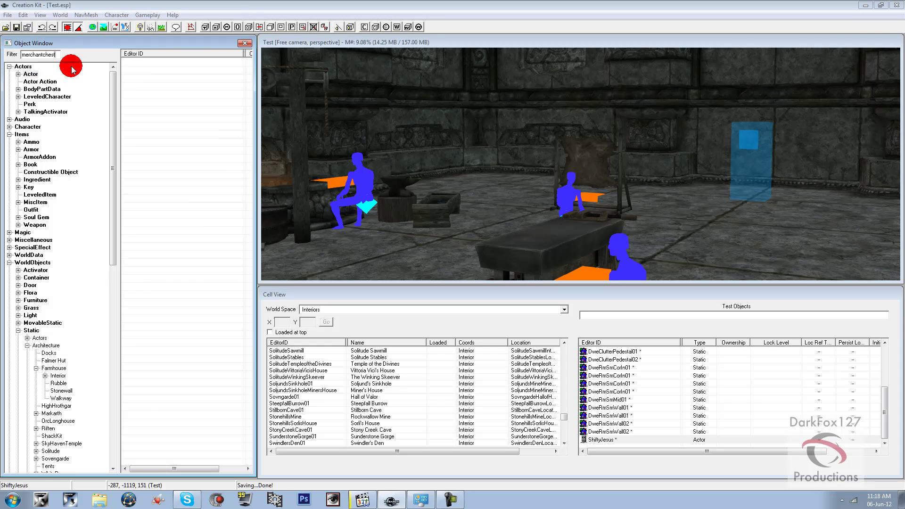
{"action": "scroll", "coordinate": [112, 81], "scroll_direction": "down", "scroll_amount": 18}
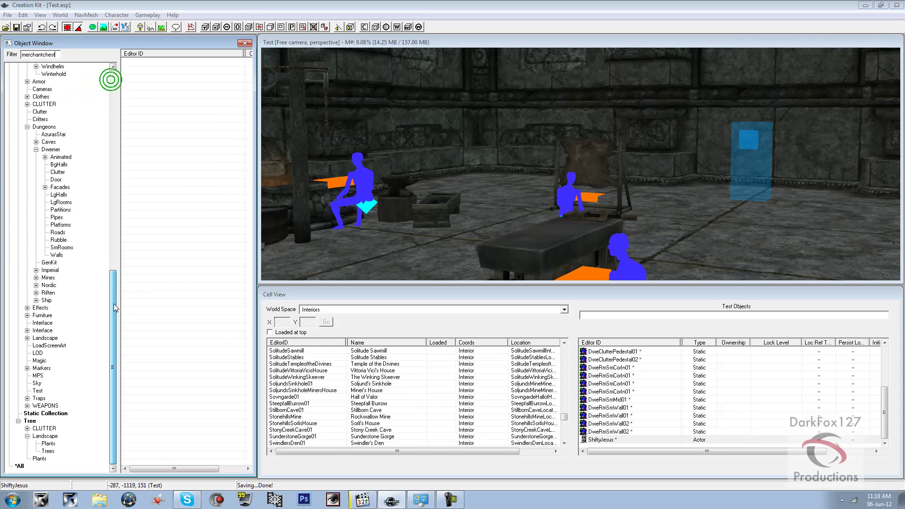
{"action": "left_click", "coordinate": [22, 468]}
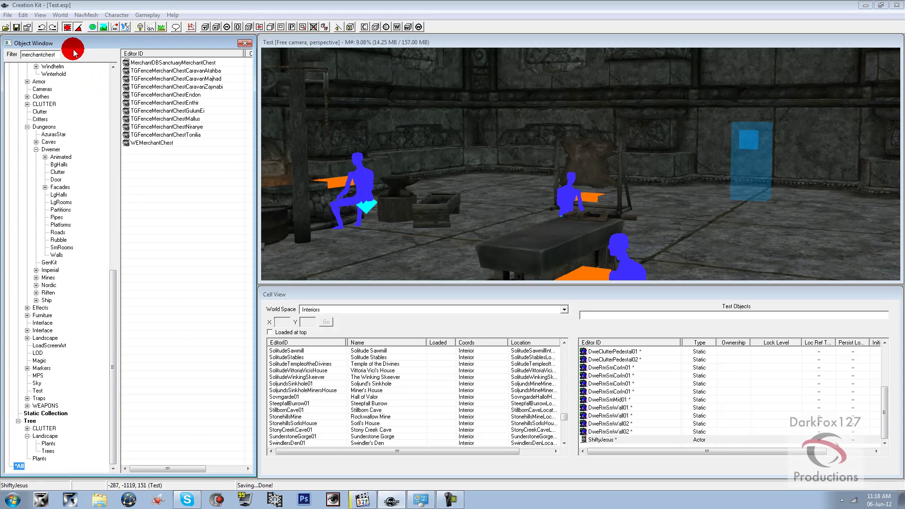
{"action": "left_click_drag", "start_coordinate": [44, 55], "coordinate": [90, 49]}
{"action": "key", "text": "BackSpace"}
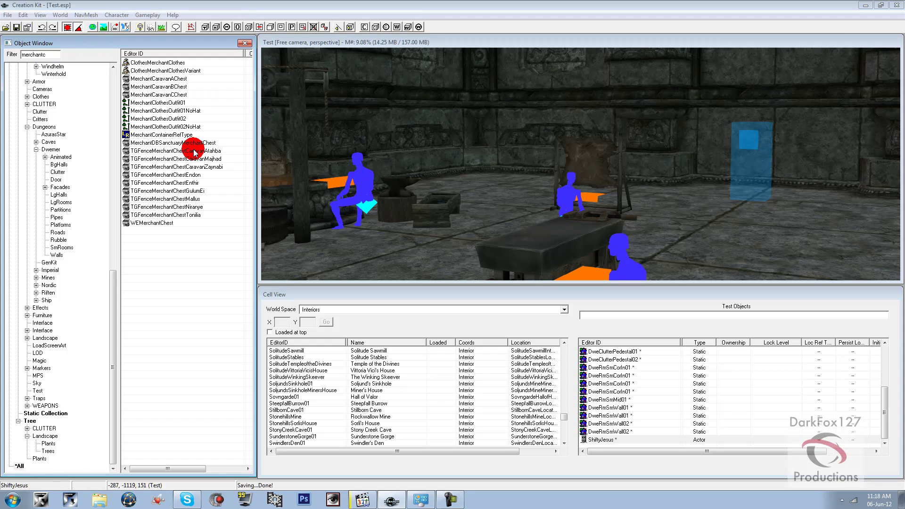
{"action": "left_click", "coordinate": [194, 151]}
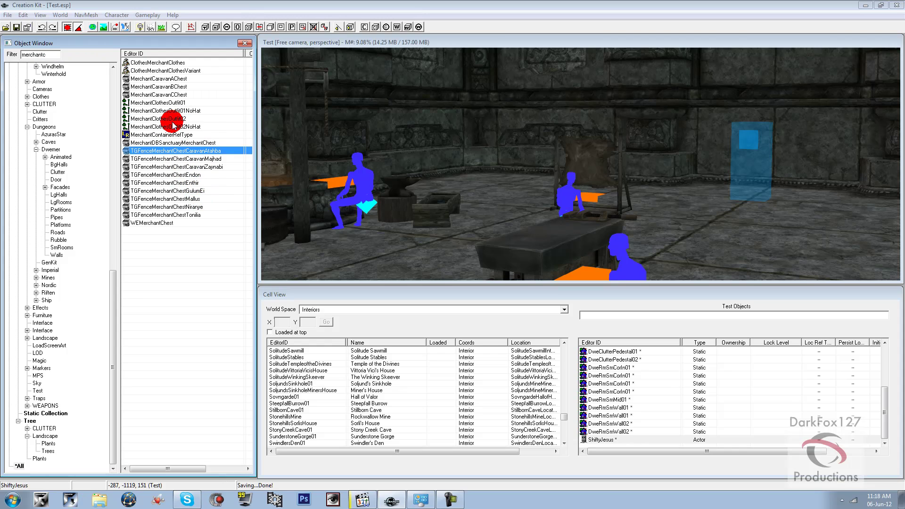
Filter the objects by alvor, duplicate MerchantRiverwoodAlvorBlacksmithChest, and refresh the filtered list
{"action": "left_click", "coordinate": [51, 55]}
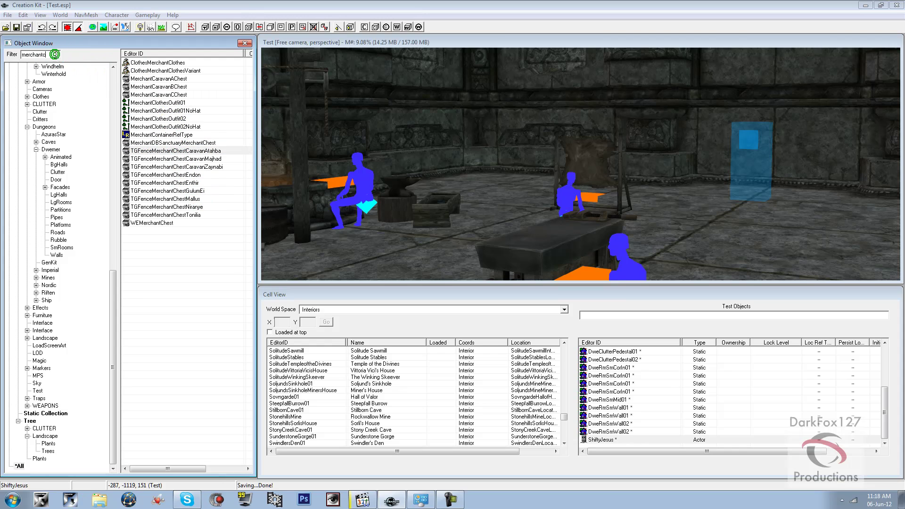
{"action": "left_click_drag", "start_coordinate": [51, 55], "coordinate": [10, 58]}
{"action": "type", "text": "alvor"}
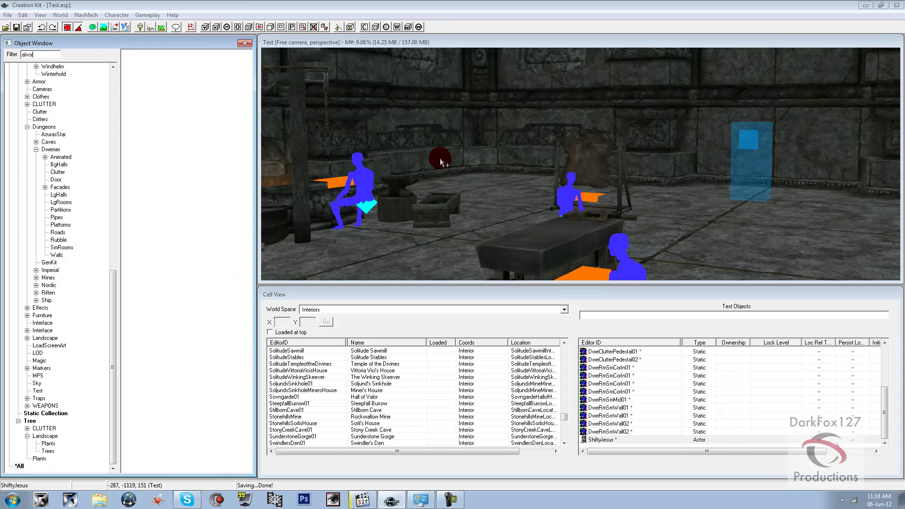
{"action": "left_click", "coordinate": [172, 183]}
{"action": "right_click", "coordinate": [172, 182]}
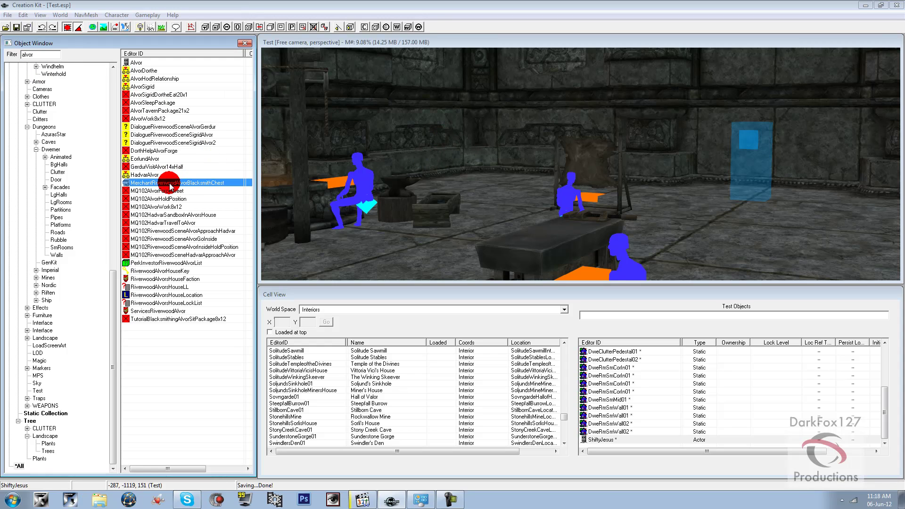
{"action": "left_click", "coordinate": [198, 210]}
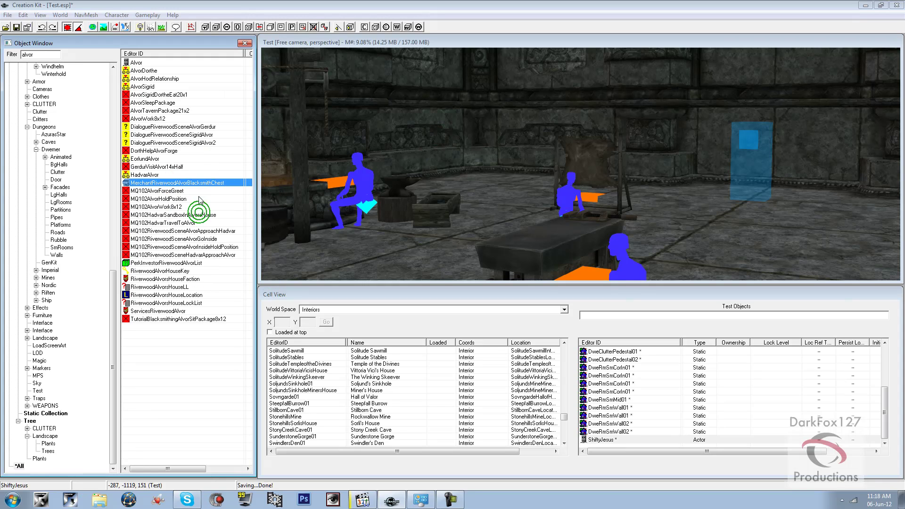
{"action": "left_click", "coordinate": [39, 57]}
{"action": "key", "text": "BackSpace"}
{"action": "type", "text": "r"}
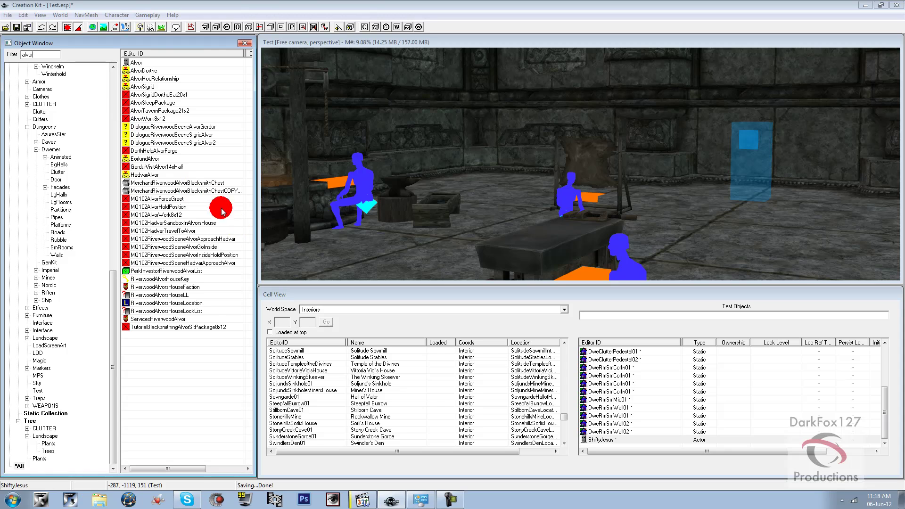
Open the duplicated Alvor blacksmith chest and review the entries in its item list
{"action": "left_click", "coordinate": [221, 190]}
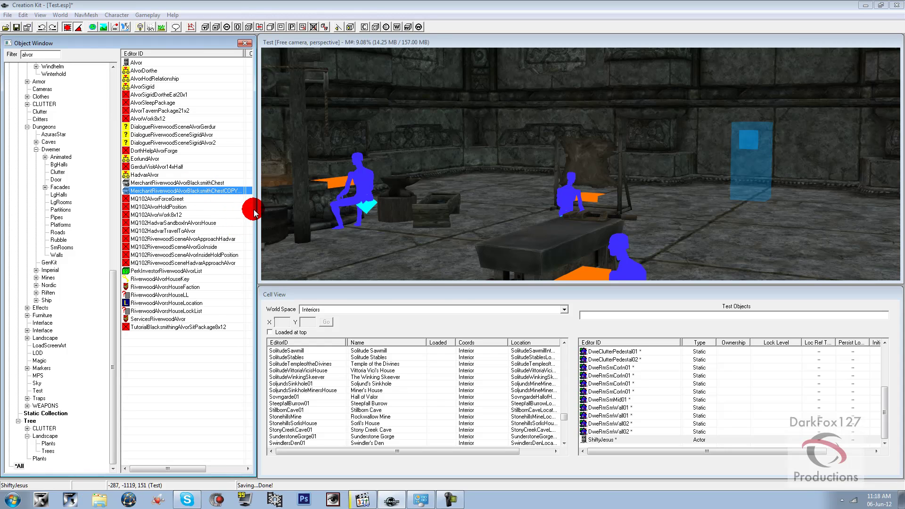
{"action": "double_click", "coordinate": [242, 191]}
{"action": "left_click", "coordinate": [446, 200]}
{"action": "mouse_move", "coordinate": [447, 206]}
{"action": "left_mouse_down"}
{"action": "mouse_move", "coordinate": [433, 208]}
{"action": "mouse_move", "coordinate": [429, 224]}
{"action": "mouse_move", "coordinate": [444, 178]}
{"action": "mouse_move", "coordinate": [451, 191]}
{"action": "left_mouse_up"}
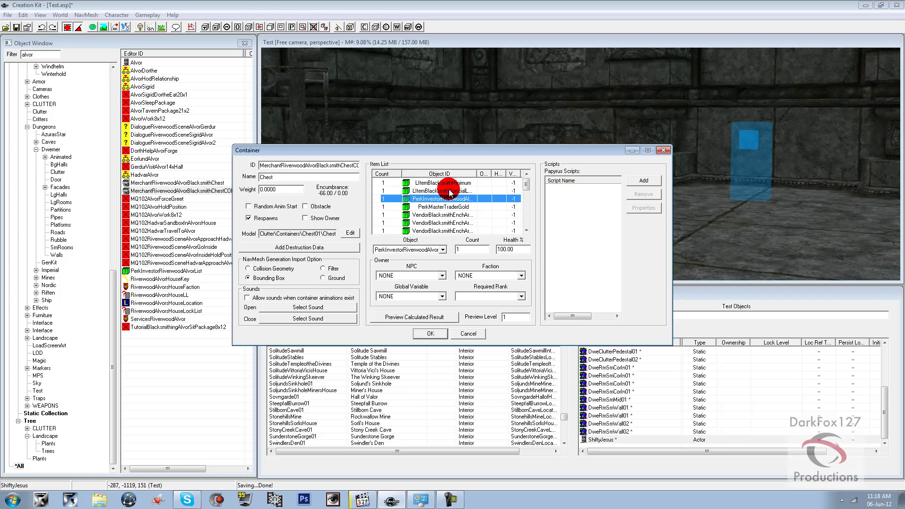
{"action": "left_click_drag", "start_coordinate": [450, 191], "coordinate": [449, 214]}
{"action": "left_click", "coordinate": [462, 214]}
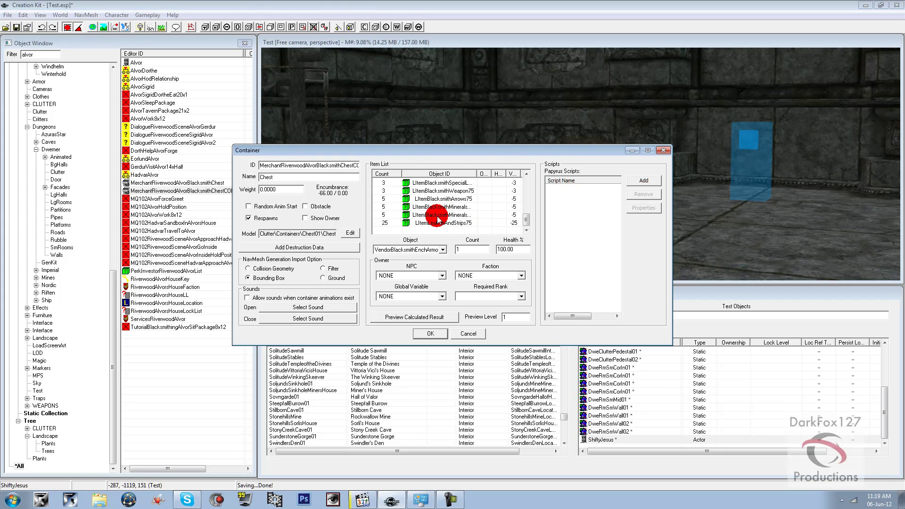
Change the duplicated container's ID to TestChestBlacksmith and accept the rename
{"action": "double_click", "coordinate": [261, 165]}
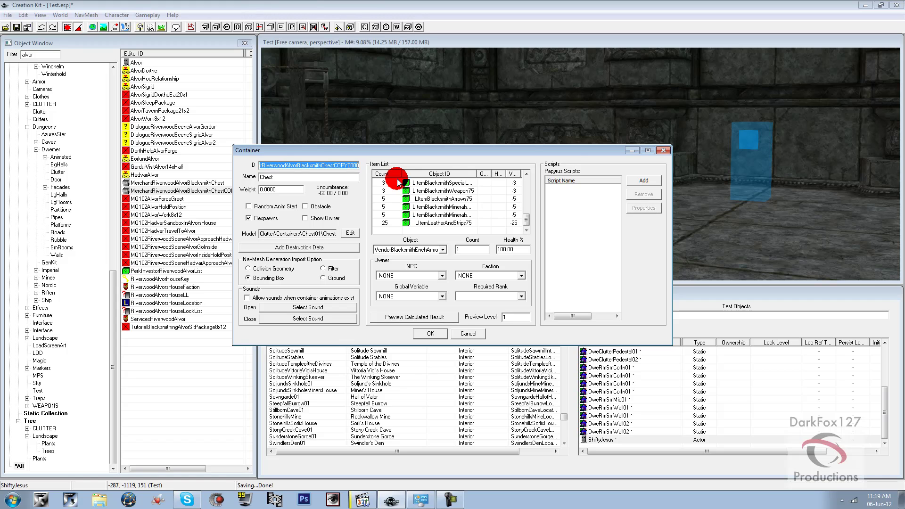
{"action": "type", "text": "TestChestBlacksm"}
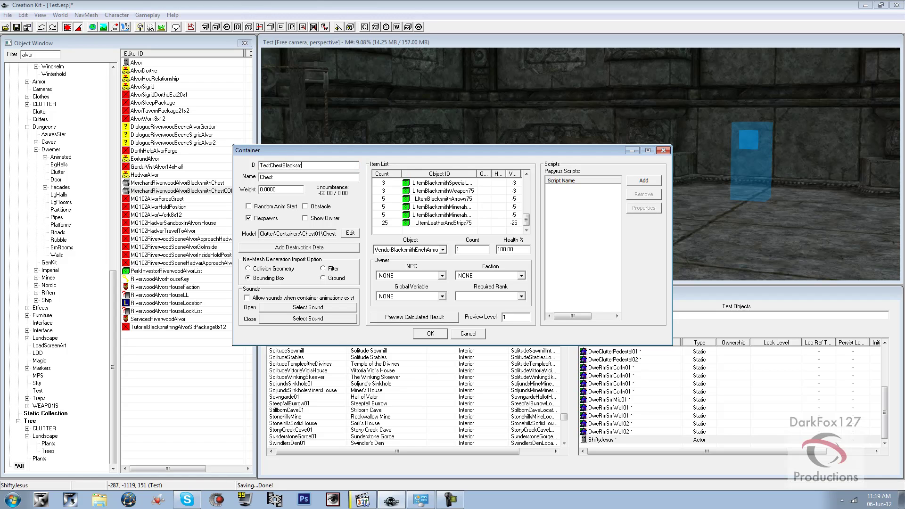
{"action": "type", "text": "ith"}
{"action": "left_click", "coordinate": [430, 334]}
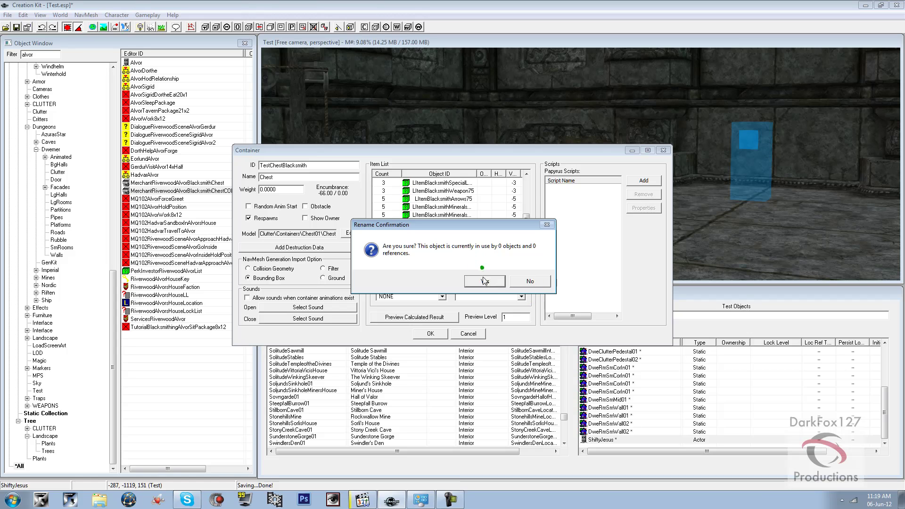
{"action": "left_click", "coordinate": [485, 281]}
Filter the object list by testchest to isolate the new blacksmith chest
{"action": "mouse_move", "coordinate": [193, 202]}
{"action": "left_mouse_down"}
{"action": "mouse_move", "coordinate": [203, 189]}
{"action": "mouse_move", "coordinate": [486, 163]}
{"action": "mouse_move", "coordinate": [498, 153]}
{"action": "left_mouse_up"}
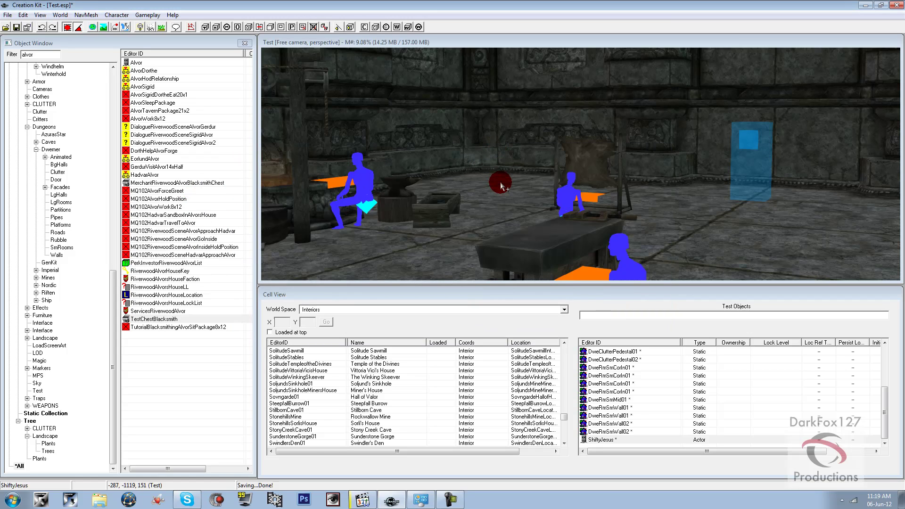
{"action": "middle_click_drag", "start_coordinate": [500, 183], "coordinate": [509, 187]}
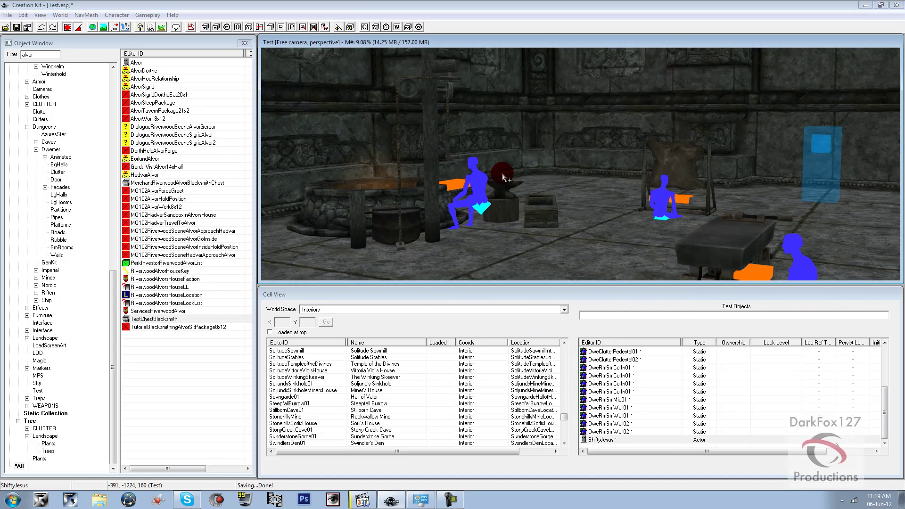
{"action": "mouse_move", "coordinate": [503, 177]}
{"action": "left_mouse_down"}
{"action": "mouse_move", "coordinate": [402, 188]}
{"action": "mouse_move", "coordinate": [452, 200]}
{"action": "mouse_move", "coordinate": [121, 126]}
{"action": "mouse_move", "coordinate": [78, 179]}
{"action": "left_mouse_up"}
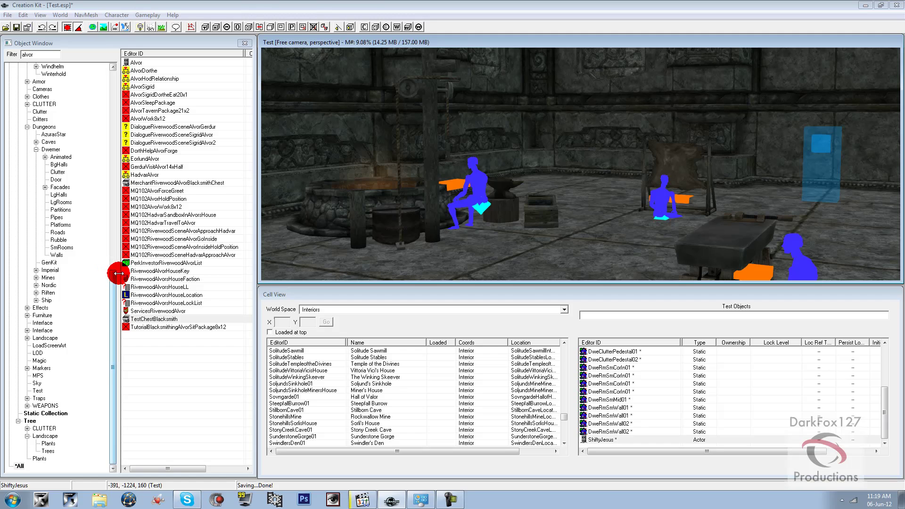
{"action": "left_click", "coordinate": [34, 51]}
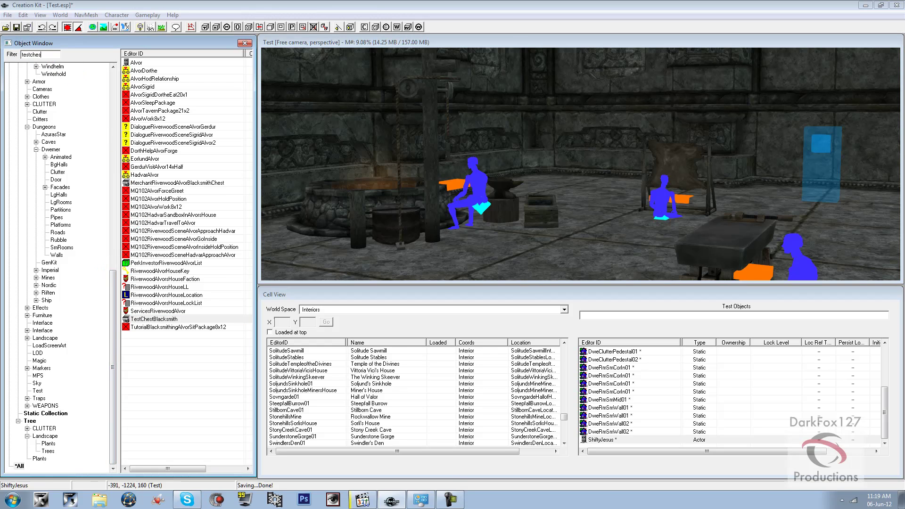
{"action": "type", "text": "testchest"}
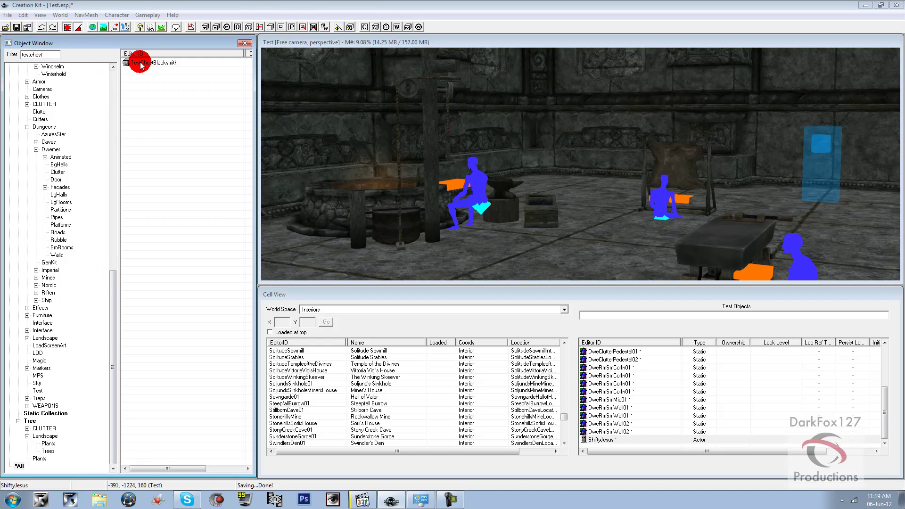
Place TestChestBlacksmith in the Test cell, just outside the room behind the middle wall section near DweClutterPedestal02
{"action": "left_click_drag", "start_coordinate": [140, 63], "coordinate": [545, 250]}
{"action": "middle_click_drag", "start_coordinate": [544, 250], "coordinate": [546, 246]}
{"action": "scroll", "coordinate": [515, 217], "scroll_direction": "down", "scroll_amount": 6}
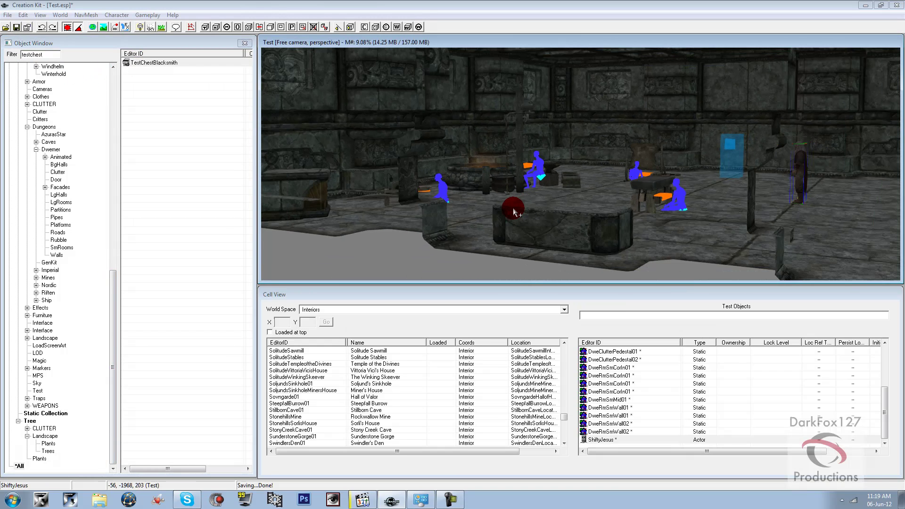
{"action": "left_click", "coordinate": [519, 217]}
{"action": "middle_click_drag", "start_coordinate": [519, 217], "coordinate": [534, 228], "text": "shift"}
{"action": "scroll", "coordinate": [534, 229], "scroll_direction": "down", "scroll_amount": 4}
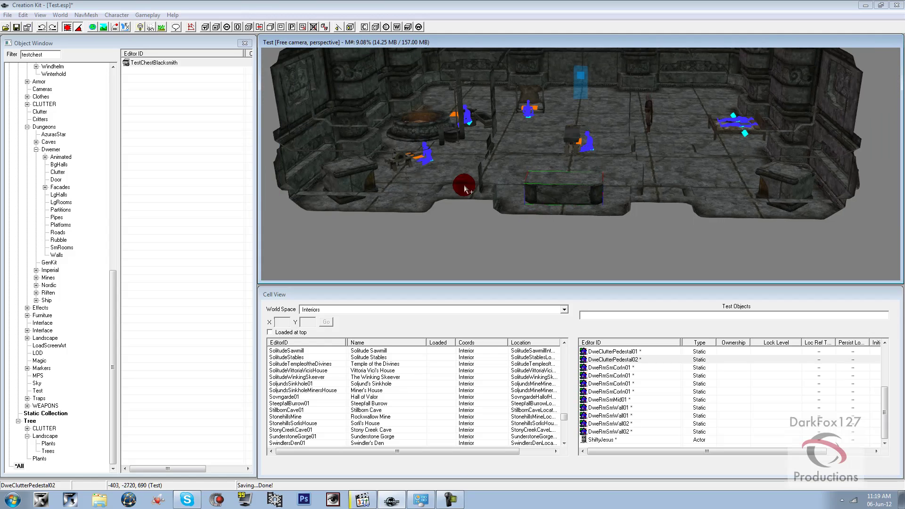
{"action": "left_click", "coordinate": [137, 65]}
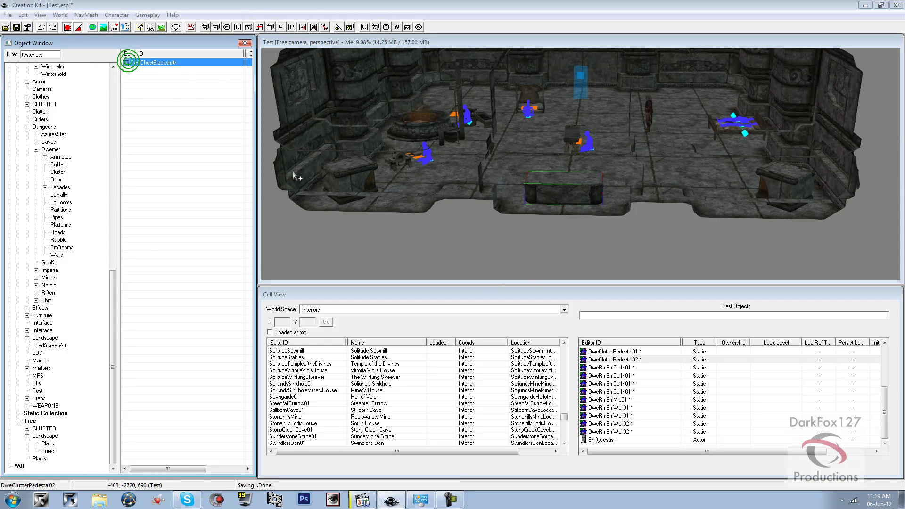
{"action": "mouse_move", "coordinate": [297, 176]}
{"action": "left_mouse_down"}
{"action": "mouse_move", "coordinate": [523, 240]}
{"action": "mouse_move", "coordinate": [542, 274]}
{"action": "mouse_move", "coordinate": [410, 128]}
{"action": "mouse_move", "coordinate": [526, 207]}
{"action": "mouse_move", "coordinate": [536, 168]}
{"action": "mouse_move", "coordinate": [559, 159]}
{"action": "mouse_move", "coordinate": [570, 217]}
{"action": "left_mouse_up"}
{"action": "double_click", "coordinate": [570, 217]}
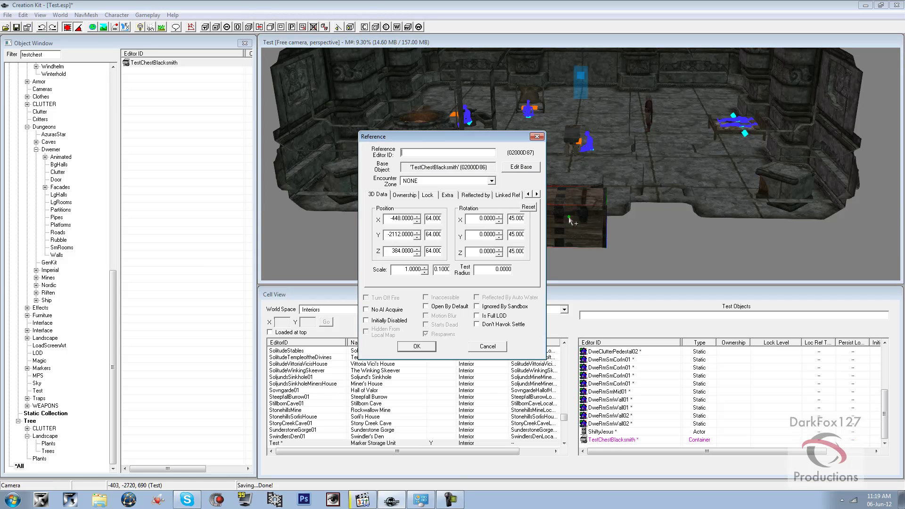
{"action": "left_click", "coordinate": [428, 195]}
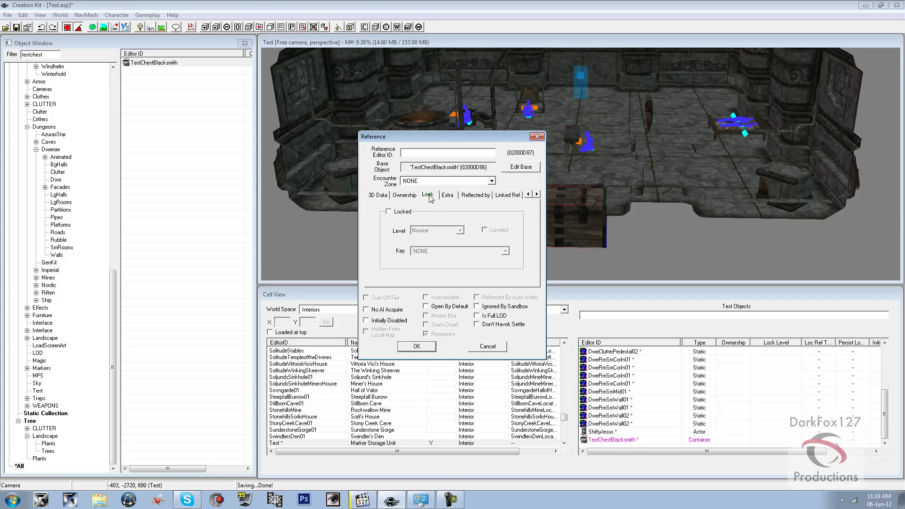
{"action": "left_click", "coordinate": [397, 212]}
{"action": "left_click", "coordinate": [438, 231]}
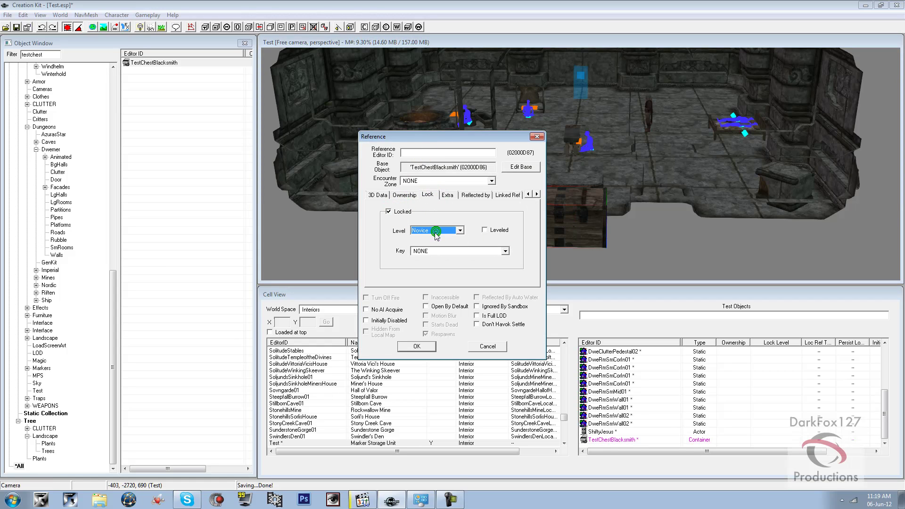
{"action": "left_click", "coordinate": [460, 230]}
{"action": "left_click", "coordinate": [433, 265]}
{"action": "left_click", "coordinate": [487, 346]}
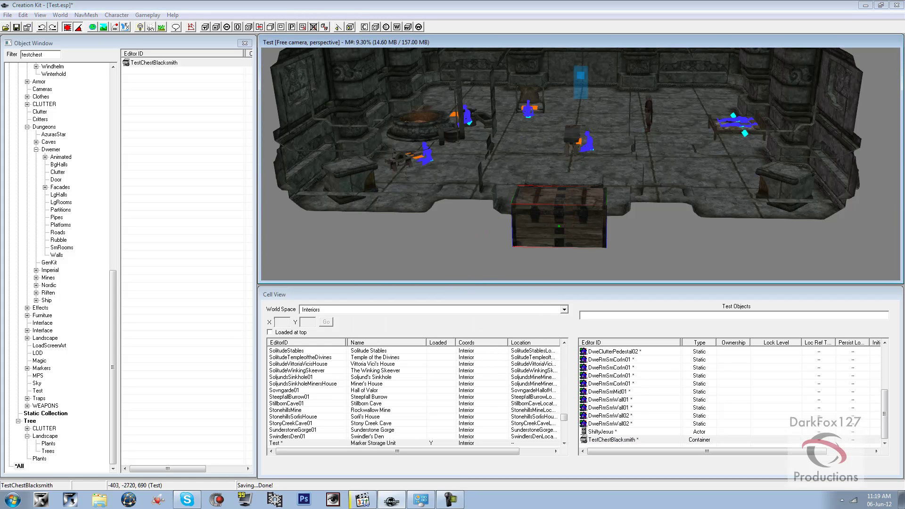
Lower the TestChestBlacksmith chest outside the room so it sits beneath floor level
{"action": "mouse_move", "coordinate": [559, 217]}
{"action": "left_mouse_down"}
{"action": "mouse_move", "coordinate": [576, 127]}
{"action": "mouse_move", "coordinate": [580, 255]}
{"action": "mouse_move", "coordinate": [559, 168]}
{"action": "mouse_move", "coordinate": [569, 120]}
{"action": "mouse_move", "coordinate": [558, 227]}
{"action": "left_mouse_up"}
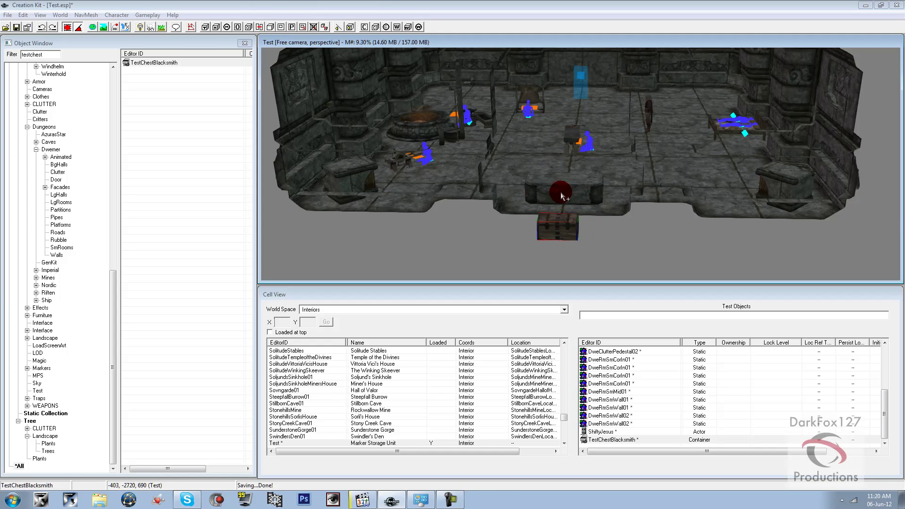
{"action": "middle_click_drag", "start_coordinate": [562, 195], "coordinate": [602, 174], "text": "shift"}
{"action": "scroll", "coordinate": [602, 174], "scroll_direction": "up", "scroll_amount": 4}
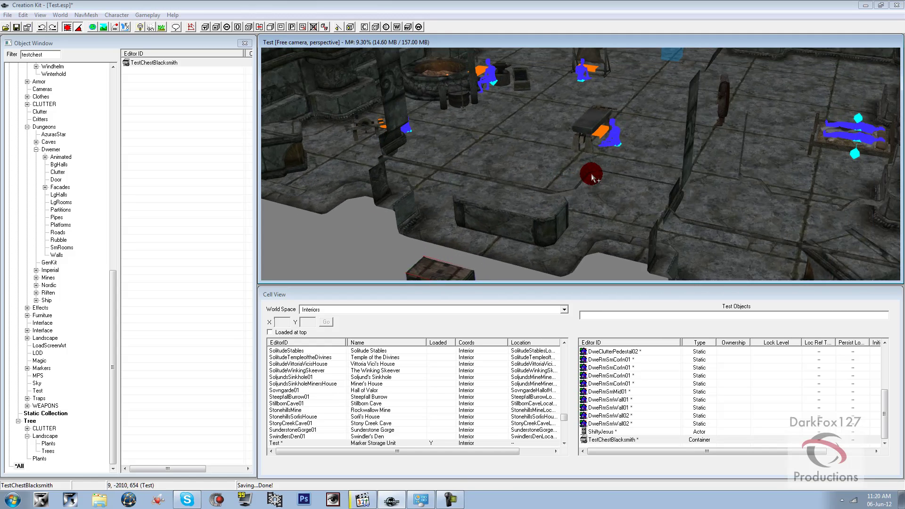
{"action": "scroll", "coordinate": [592, 177], "scroll_direction": "down", "scroll_amount": 3}
{"action": "left_click", "coordinate": [584, 174]}
{"action": "scroll", "coordinate": [590, 161], "scroll_direction": "down", "scroll_amount": 3}
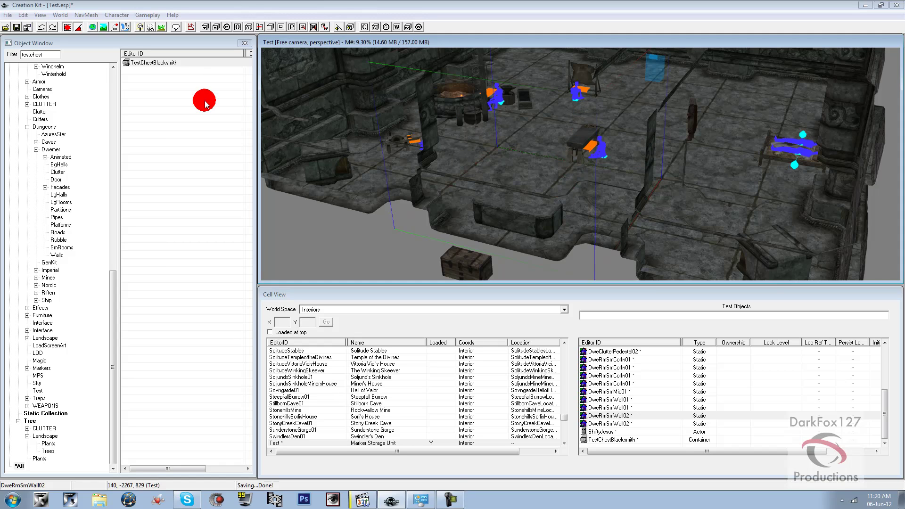
Clear the testchest filter and list all Faction objects under the Character category
{"action": "double_click", "coordinate": [34, 57]}
{"action": "left_click", "coordinate": [49, 53]}
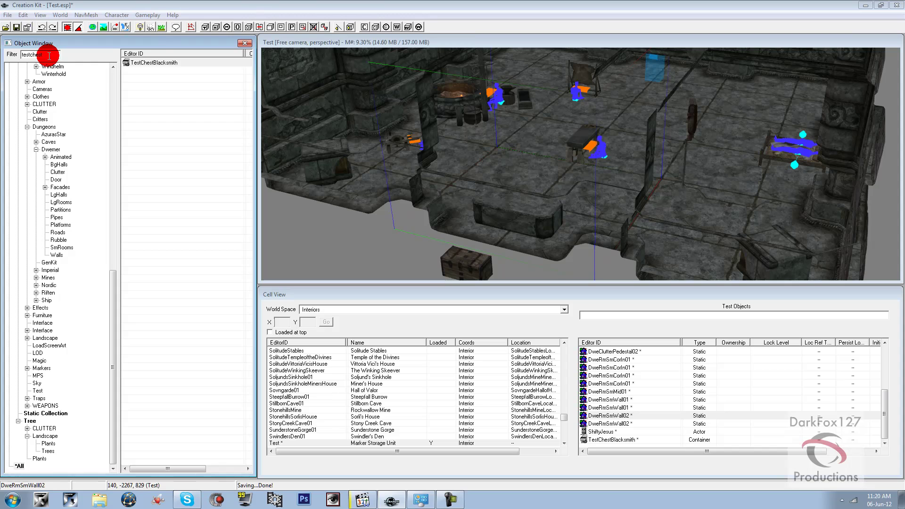
{"action": "left_click_drag", "start_coordinate": [107, 283], "coordinate": [105, 81]}
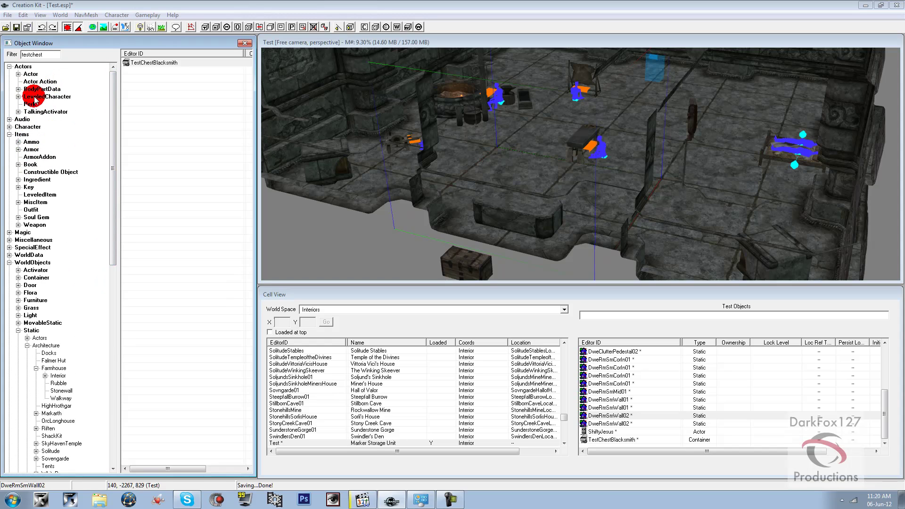
{"action": "double_click", "coordinate": [16, 126]}
{"action": "left_click", "coordinate": [35, 157]}
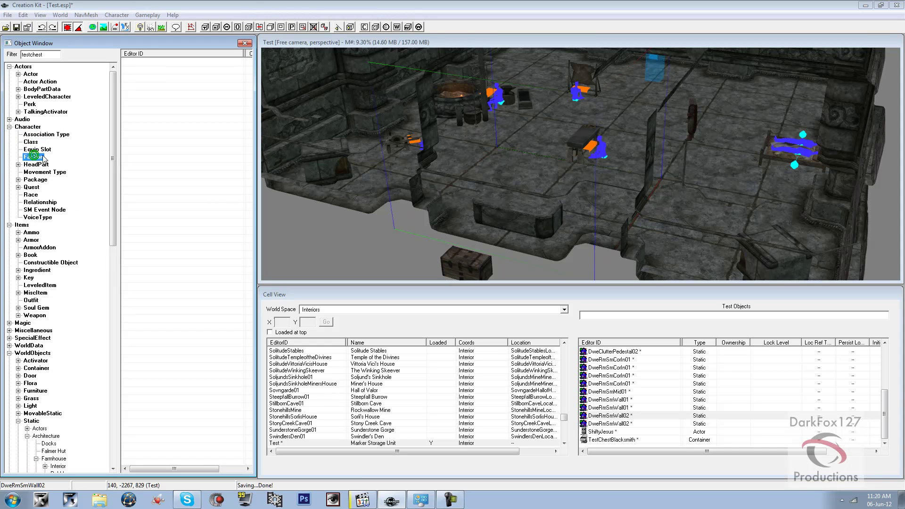
{"action": "double_click", "coordinate": [50, 54]}
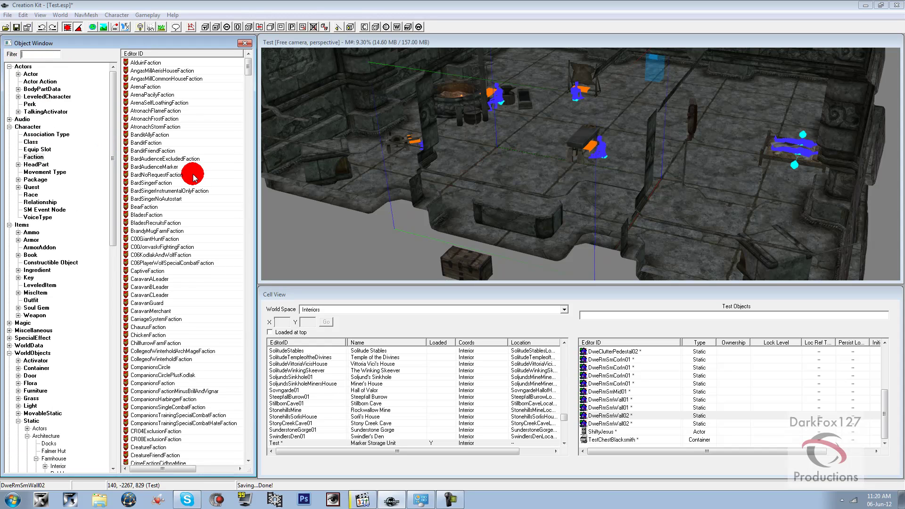
Create a new faction with both its ID and name set to TestFactionBlacksmith
{"action": "left_click", "coordinate": [206, 159]}
{"action": "mouse_move", "coordinate": [204, 159]}
{"action": "left_mouse_down"}
{"action": "mouse_move", "coordinate": [140, 308]}
{"action": "mouse_move", "coordinate": [144, 341]}
{"action": "mouse_move", "coordinate": [137, 240]}
{"action": "mouse_move", "coordinate": [147, 241]}
{"action": "left_mouse_up"}
{"action": "right_click", "coordinate": [148, 239]}
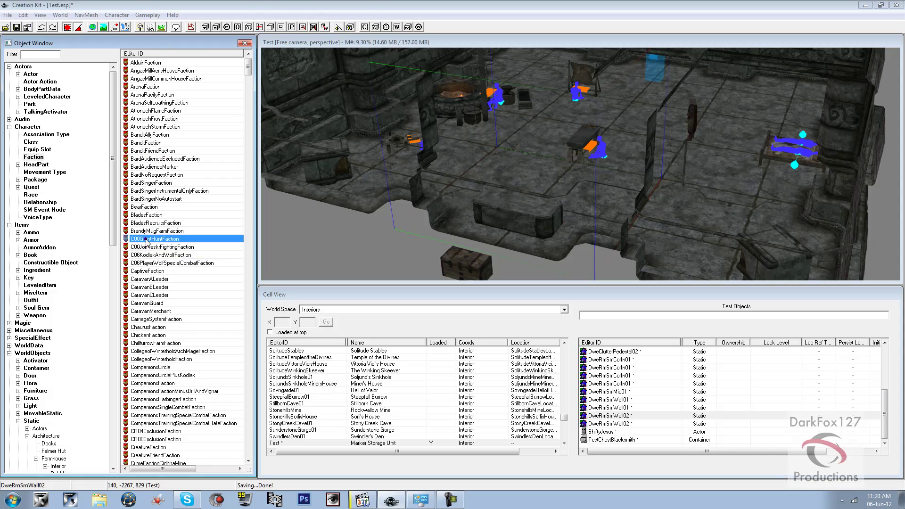
{"action": "left_click", "coordinate": [154, 246]}
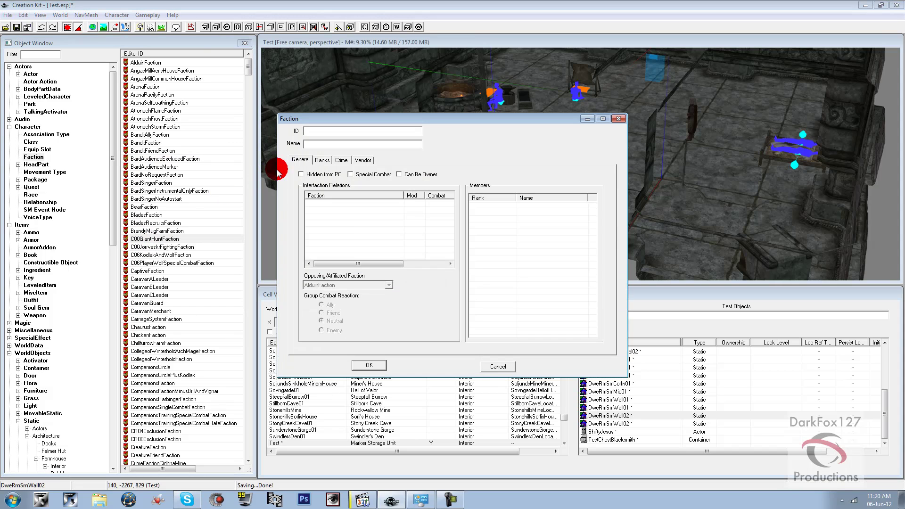
{"action": "left_click", "coordinate": [306, 133]}
{"action": "left_click", "coordinate": [359, 182]}
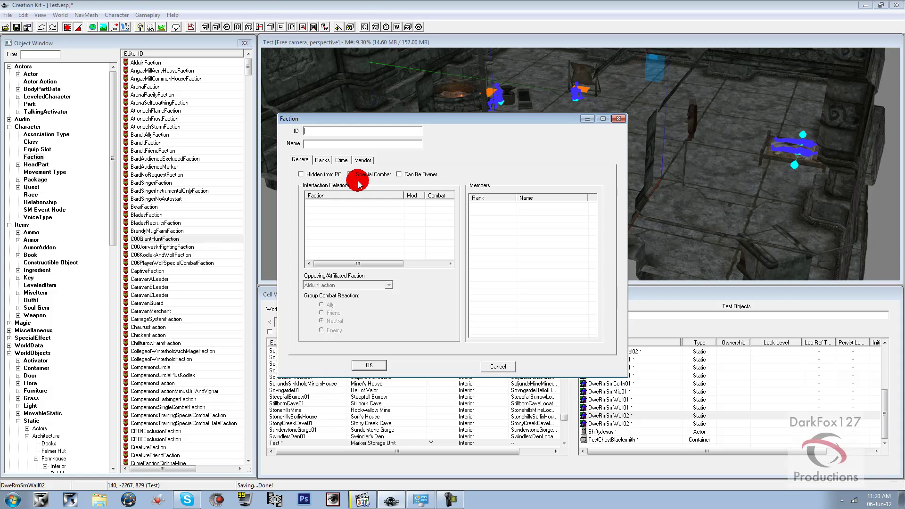
{"action": "type", "text": "TestFactionBlacksmith"}
{"action": "key", "text": "Tab"}
{"action": "type", "text": "TestFactionBlacksmith"}
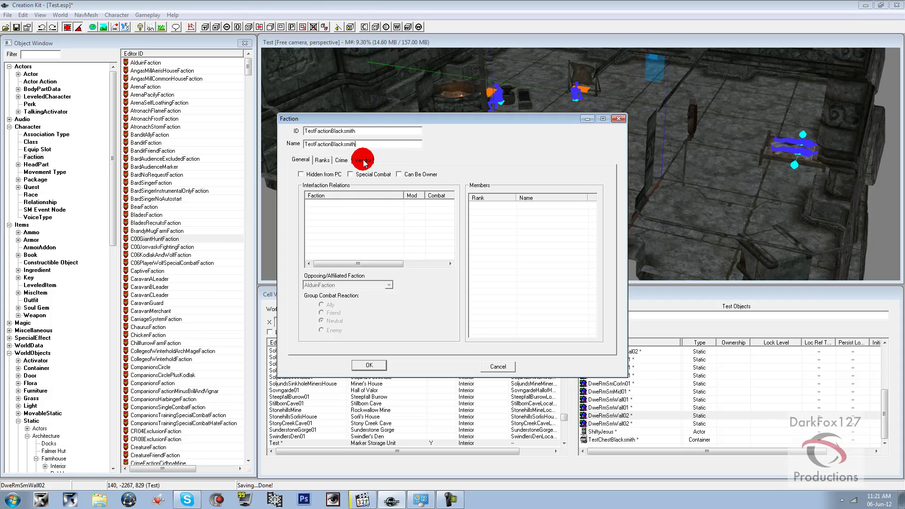
Make the faction a vendor with a start hour of 8 and an end hour of 16
{"action": "left_click", "coordinate": [399, 174]}
{"action": "left_click", "coordinate": [363, 161]}
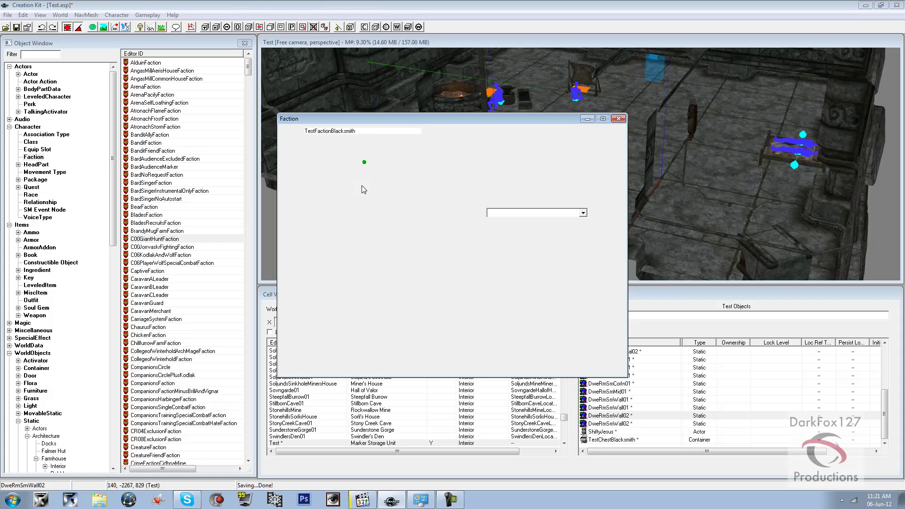
{"action": "left_click", "coordinate": [315, 173]}
{"action": "left_click", "coordinate": [342, 182]}
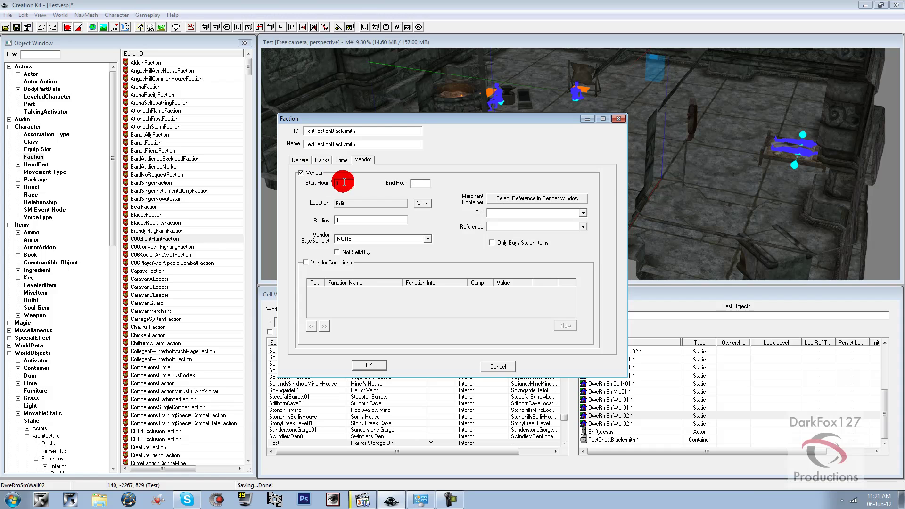
{"action": "left_click_drag", "start_coordinate": [349, 183], "coordinate": [320, 189]}
{"action": "left_click", "coordinate": [344, 187]}
{"action": "type", "text": "8"}
{"action": "left_click", "coordinate": [425, 183]}
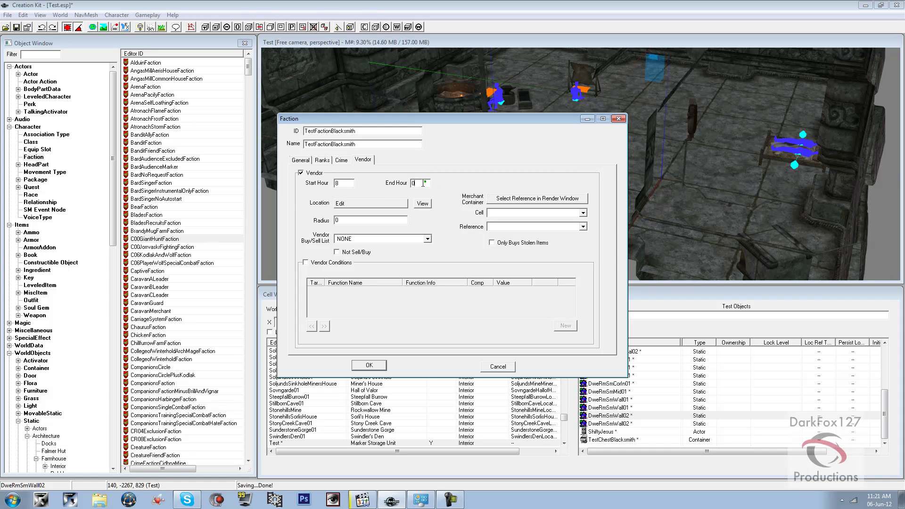
{"action": "left_click_drag", "start_coordinate": [423, 183], "coordinate": [412, 193]}
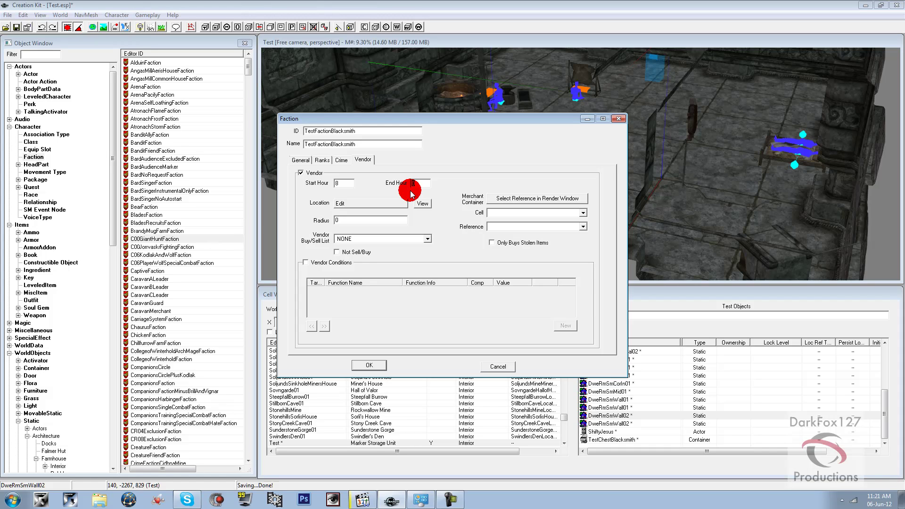
{"action": "type", "text": "16"}
{"action": "left_click", "coordinate": [347, 186]}
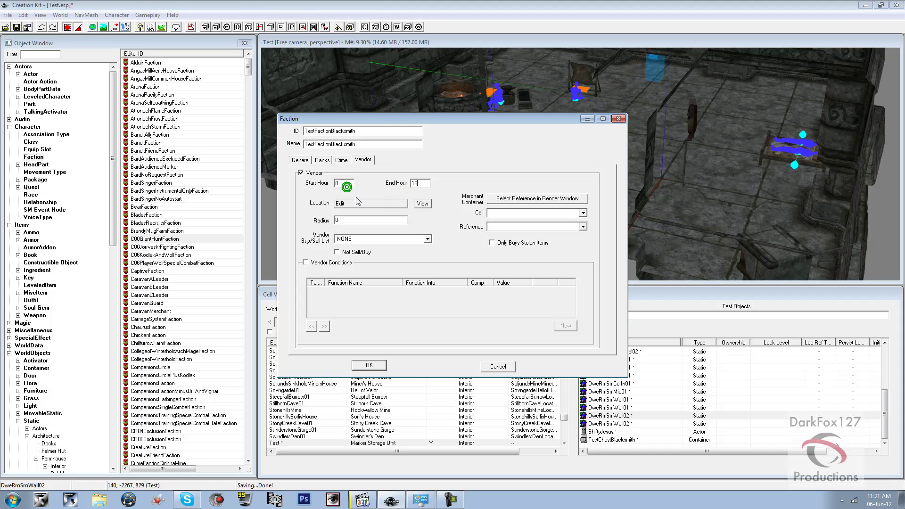
Set the vendor location to Near Self and assign the placed TestChestBlacksmith in the Test cell as merchant container
{"action": "left_click", "coordinate": [368, 204]}
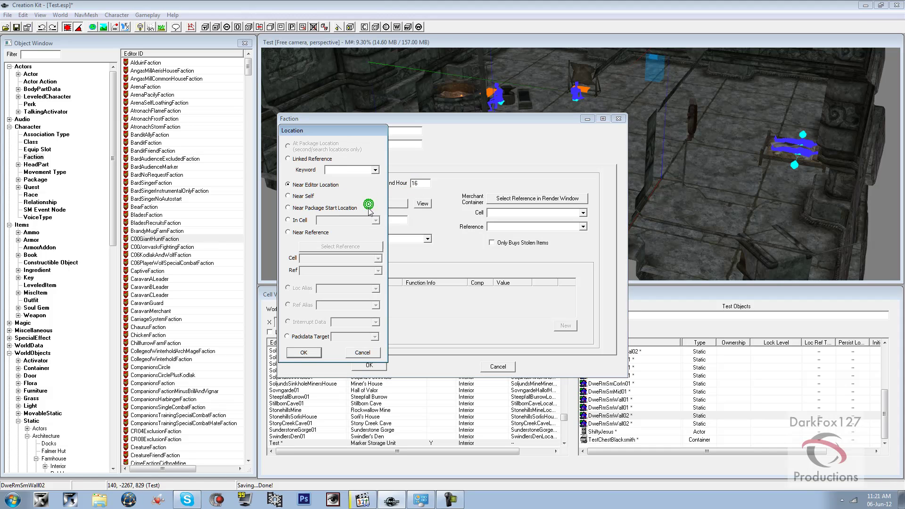
{"action": "left_click", "coordinate": [289, 196]}
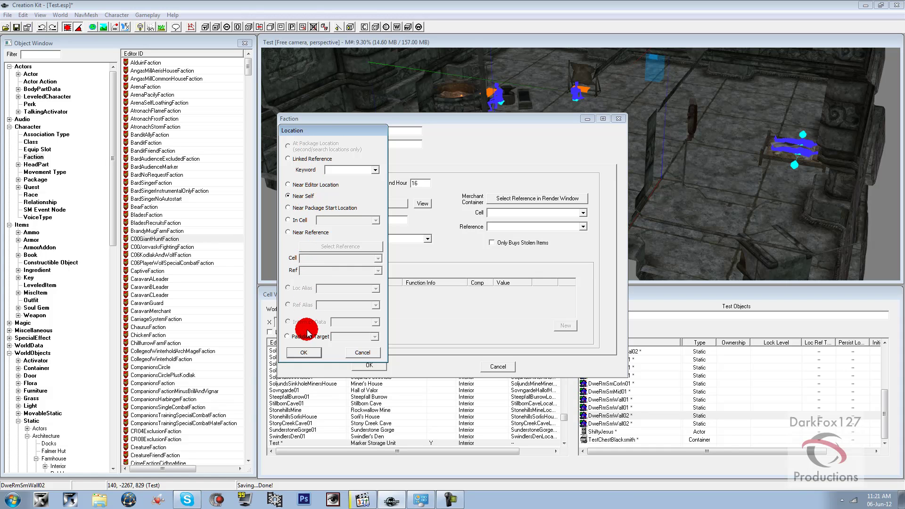
{"action": "left_click", "coordinate": [305, 355]}
{"action": "left_click", "coordinate": [369, 221]}
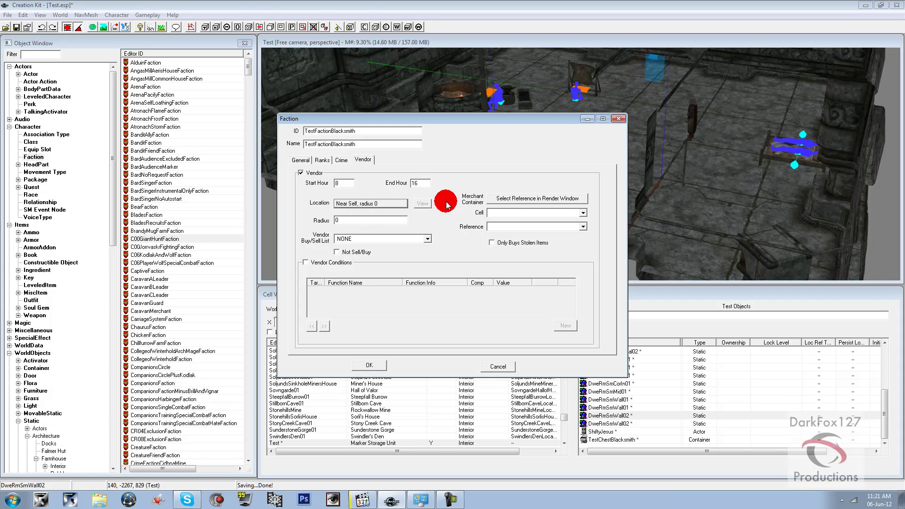
{"action": "left_click", "coordinate": [490, 203]}
{"action": "double_click", "coordinate": [448, 256]}
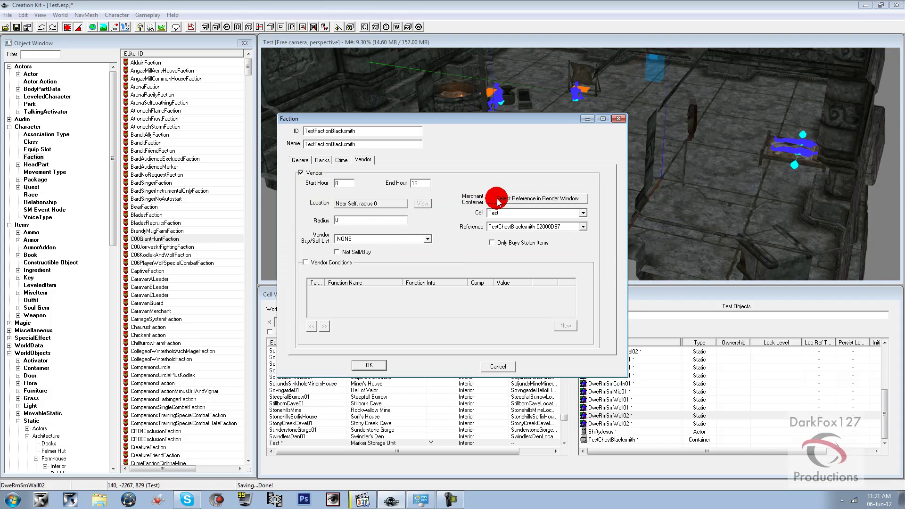
Set the vendor buy/sell list to VendorItemsBlacksmith and accept the new faction
{"action": "left_click", "coordinate": [352, 239]}
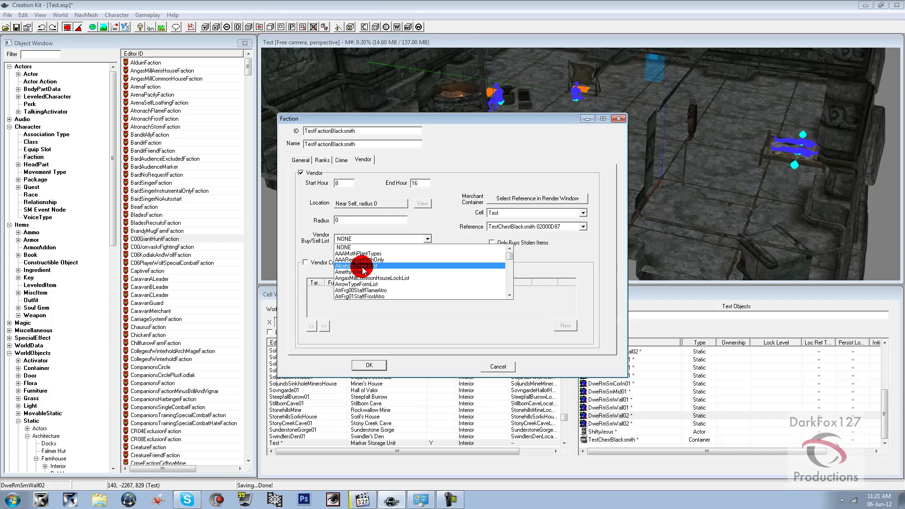
{"action": "type", "text": "ve"}
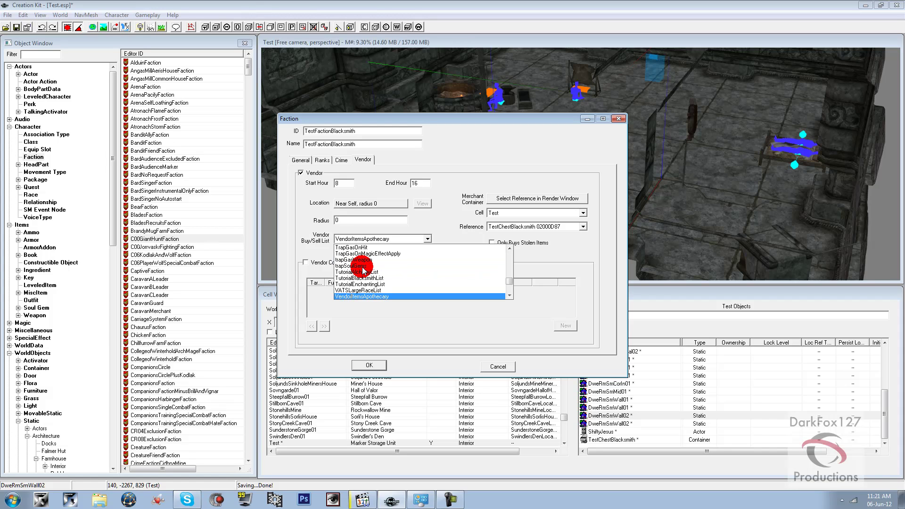
{"action": "scroll", "coordinate": [365, 269], "scroll_direction": "down", "scroll_amount": 5}
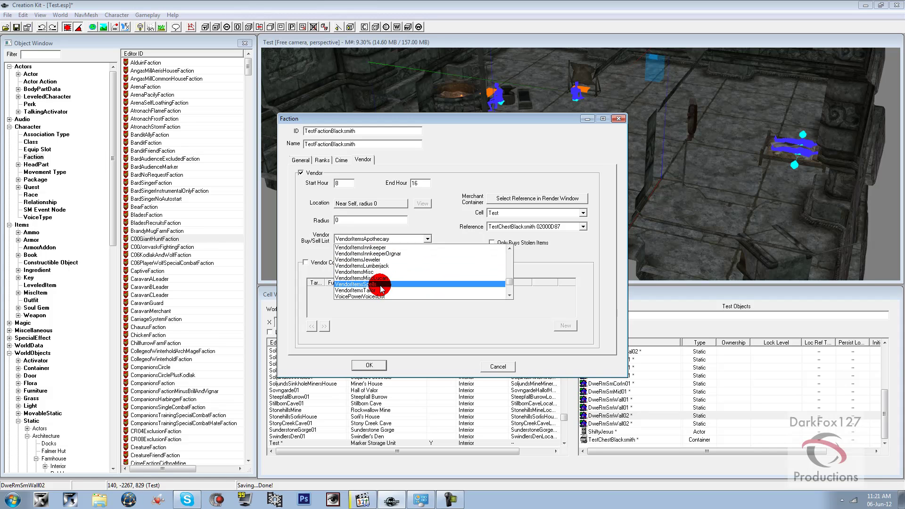
{"action": "scroll", "coordinate": [375, 283], "scroll_direction": "up", "scroll_amount": 3}
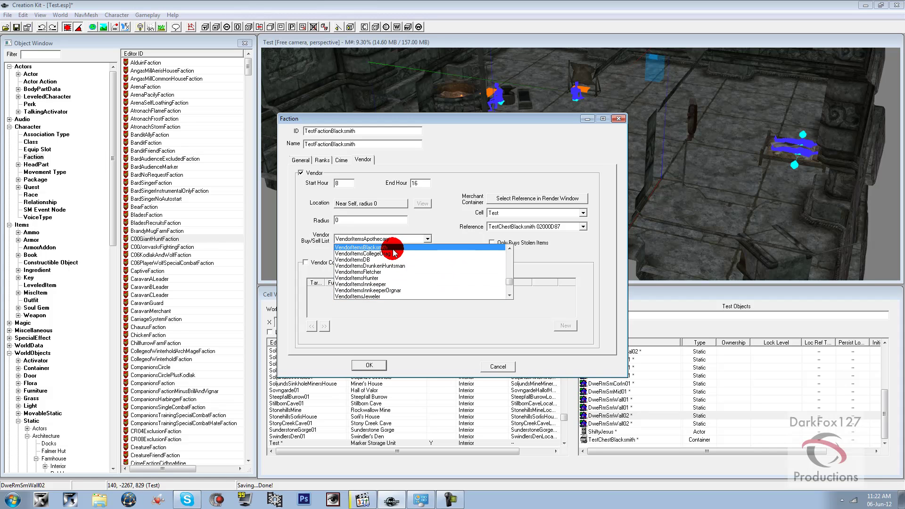
{"action": "left_click", "coordinate": [394, 249]}
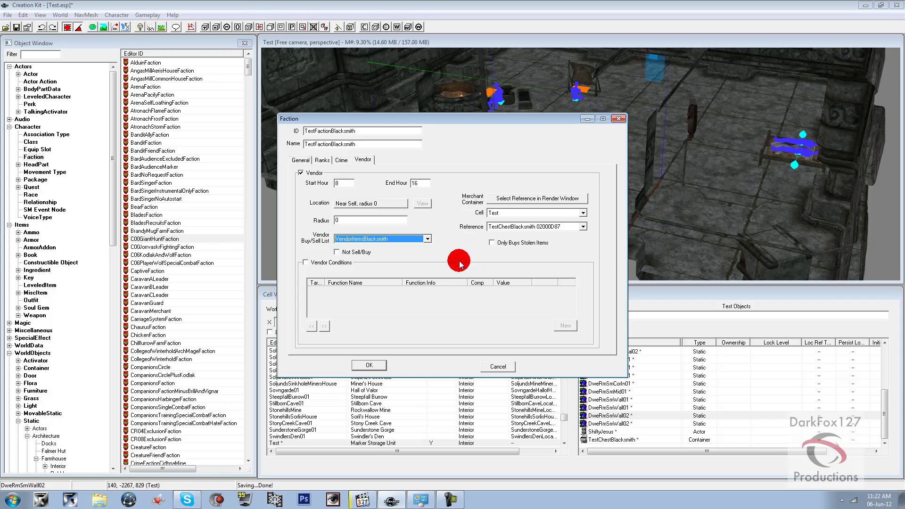
{"action": "left_click", "coordinate": [371, 366]}
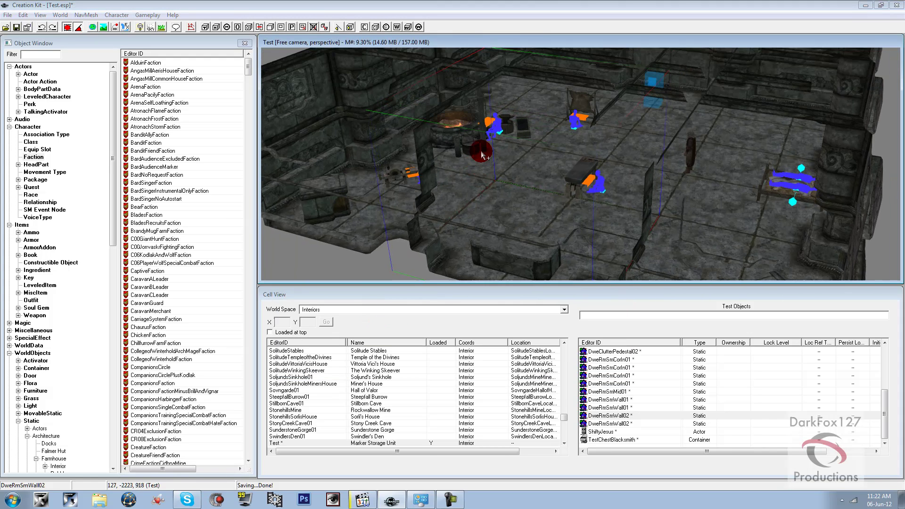
Select the ShiftyJesus actor standing near the bed in the Test cell
{"action": "scroll", "coordinate": [483, 154], "scroll_direction": "up", "scroll_amount": 3}
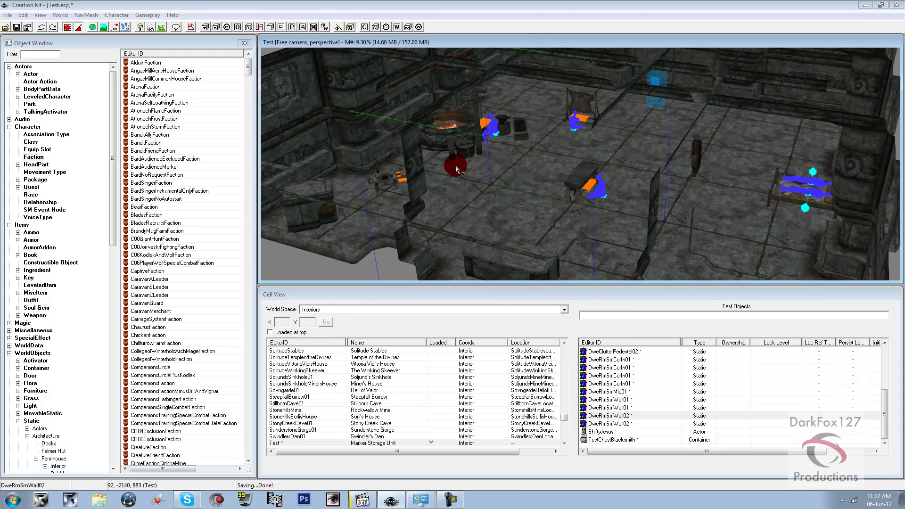
{"action": "middle_click_drag", "start_coordinate": [487, 165], "coordinate": [499, 165]}
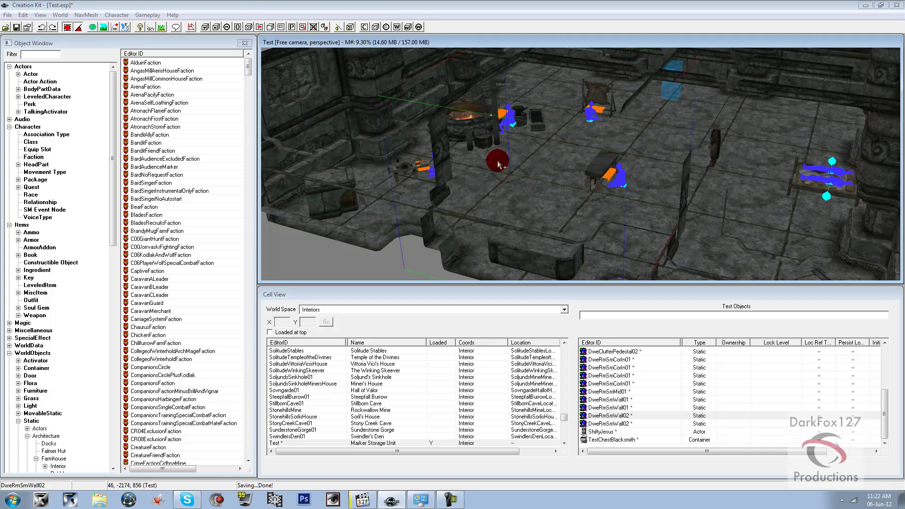
{"action": "left_click", "coordinate": [716, 145]}
{"action": "middle_click_drag", "start_coordinate": [716, 145], "coordinate": [758, 151]}
{"action": "scroll", "coordinate": [758, 151], "scroll_direction": "up", "scroll_amount": 10}
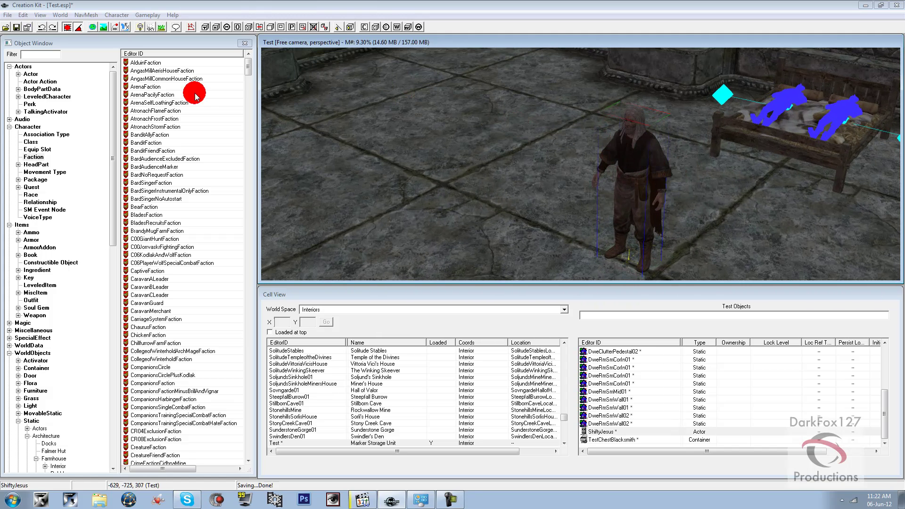
Filter the actor list by shifty and open the base actor of the placed ShiftyJesus for editing
{"action": "left_click", "coordinate": [38, 75]}
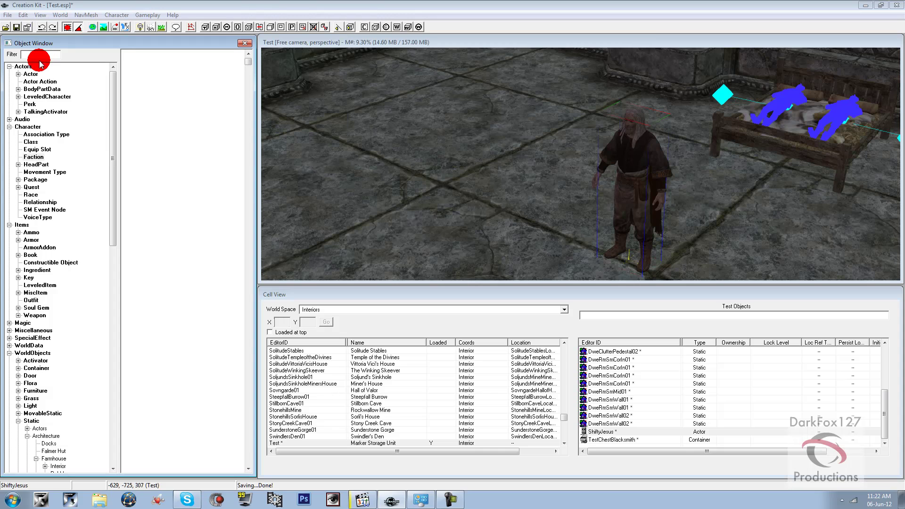
{"action": "left_click", "coordinate": [41, 56]}
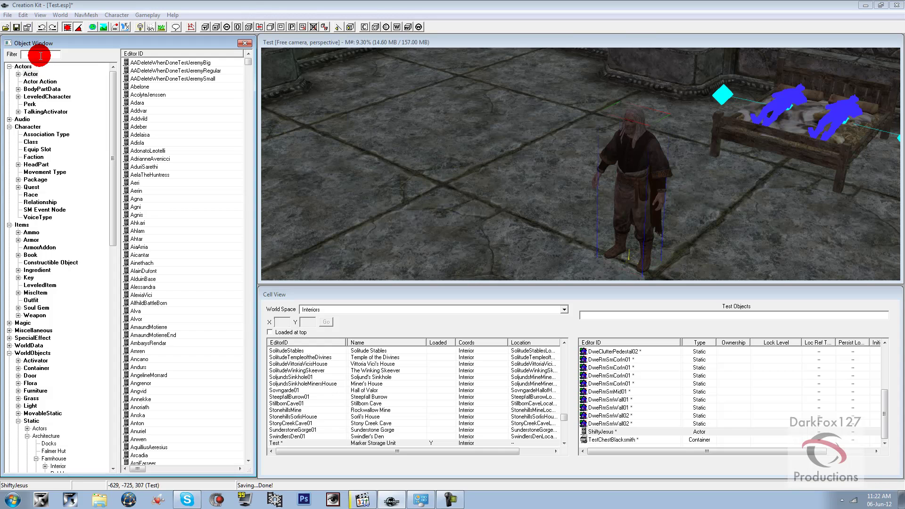
{"action": "type", "text": "shifty"}
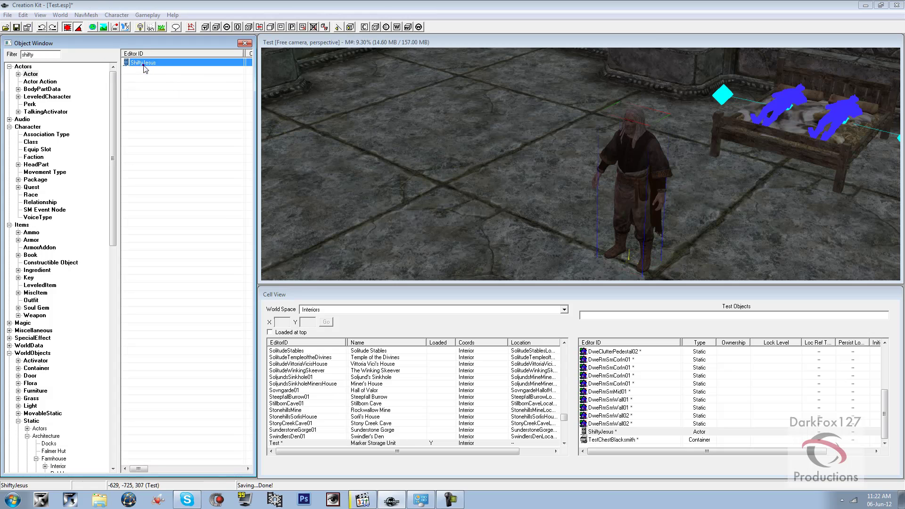
{"action": "right_click", "coordinate": [143, 64]}
{"action": "key", "text": "Escape"}
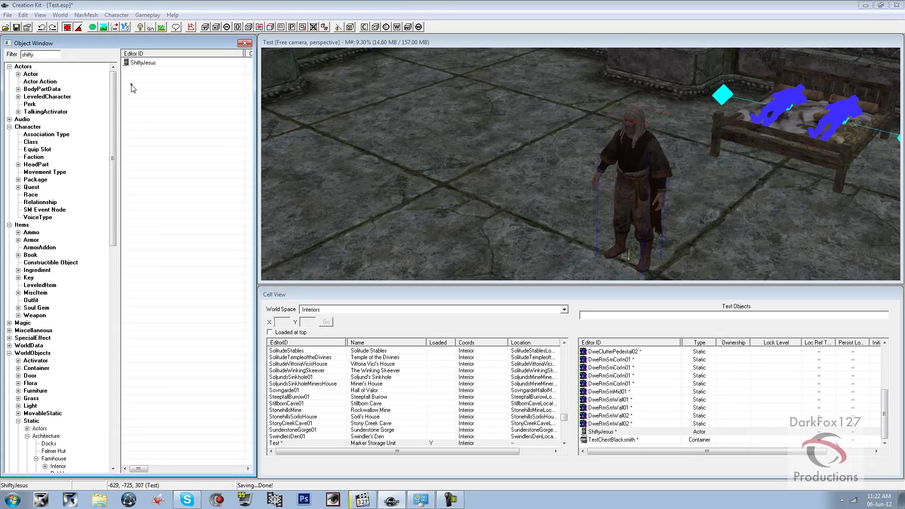
{"action": "double_click", "coordinate": [669, 163]}
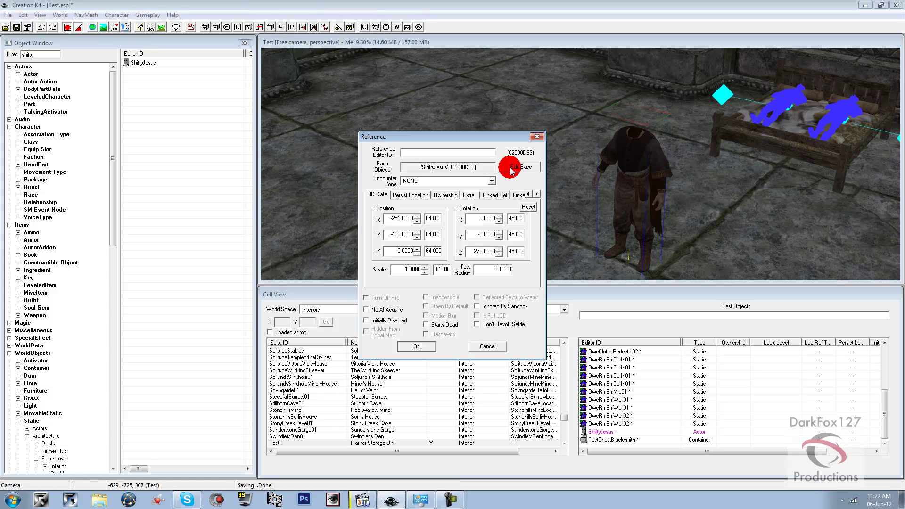
{"action": "left_click", "coordinate": [510, 169]}
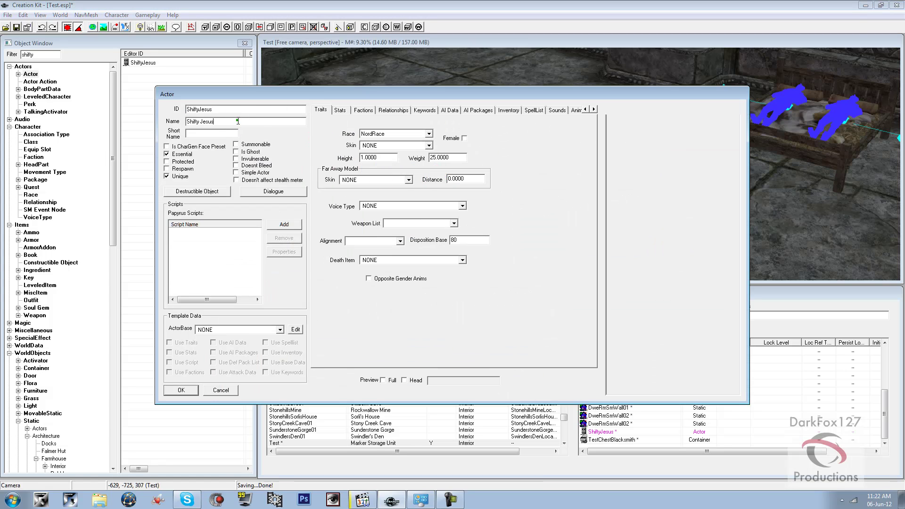
Add TestFactionBlacksmith to the ShiftyJesus actor's factions
{"action": "left_click", "coordinate": [237, 121]}
{"action": "left_click", "coordinate": [249, 144]}
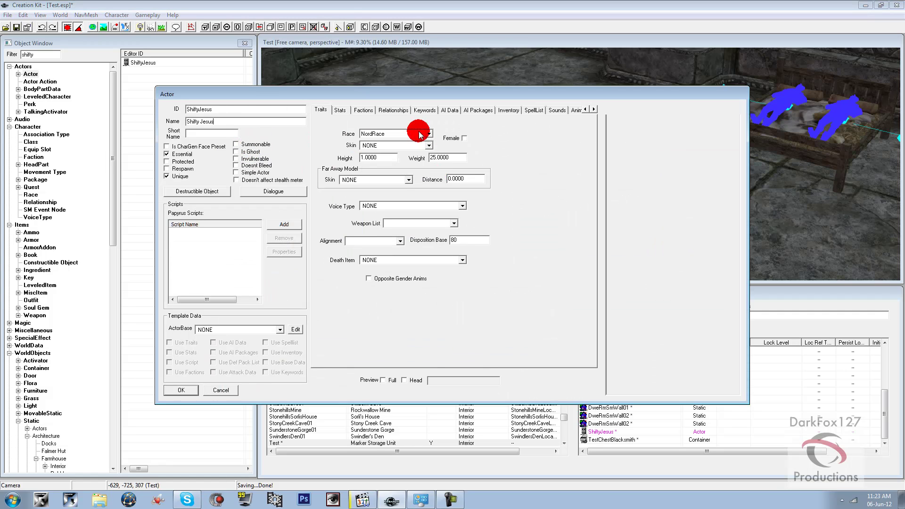
{"action": "left_click", "coordinate": [368, 112]}
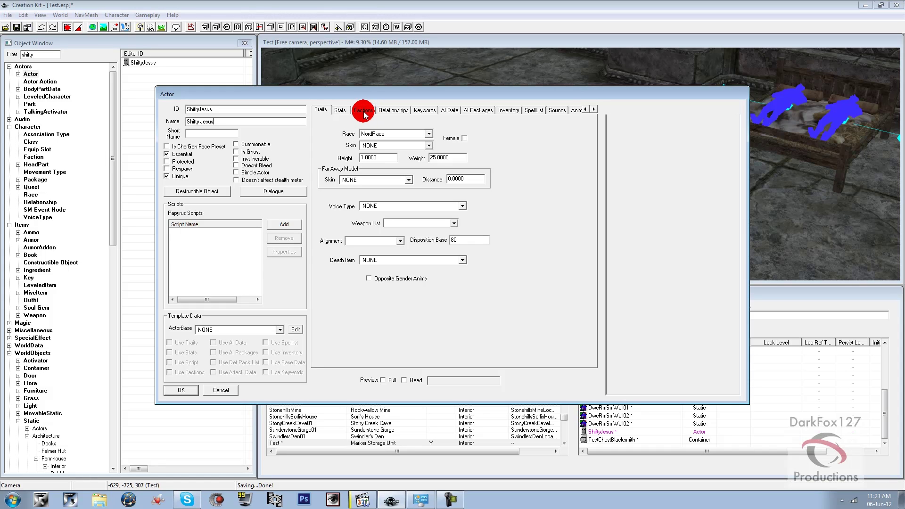
{"action": "left_click", "coordinate": [365, 113]}
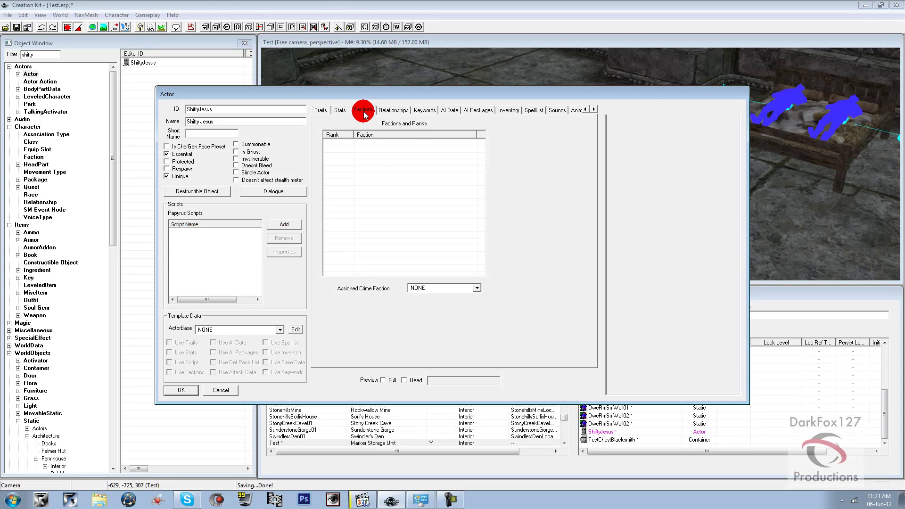
{"action": "right_click", "coordinate": [374, 161]}
{"action": "left_click", "coordinate": [377, 163]}
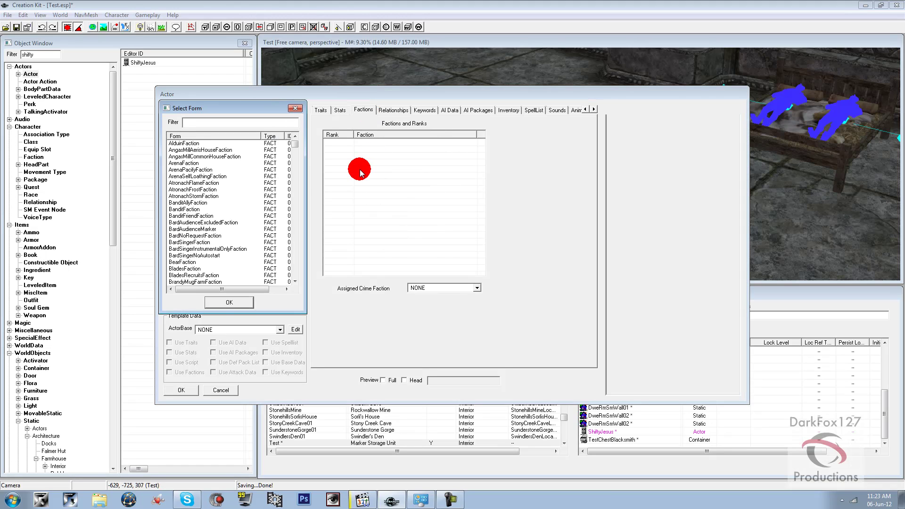
{"action": "type", "text": "test"}
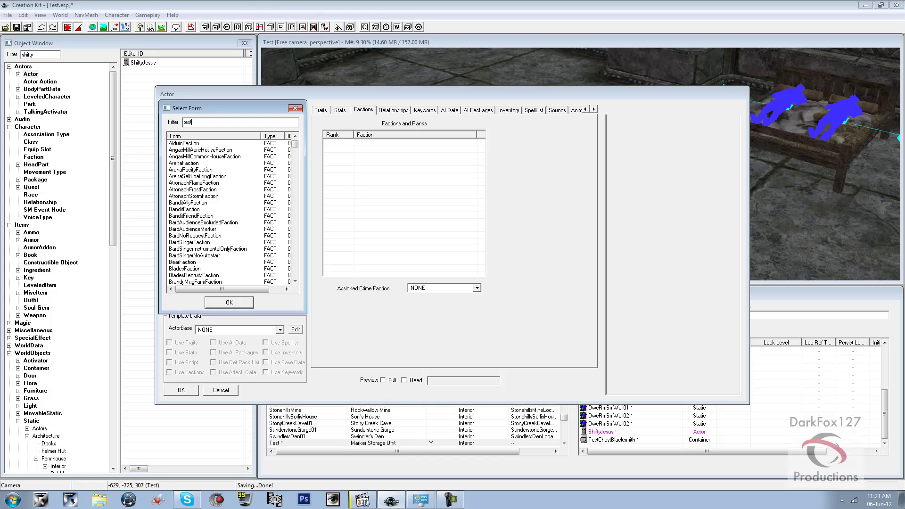
{"action": "type", "text": "faction"}
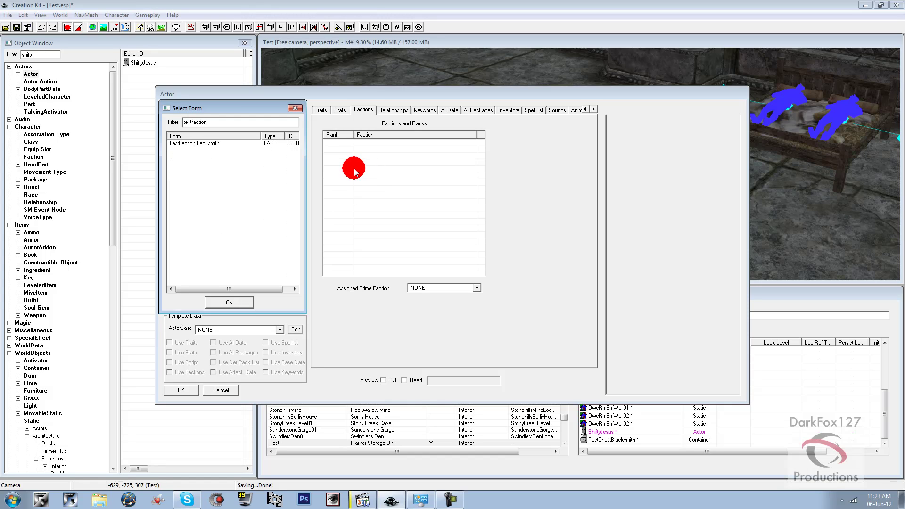
{"action": "left_click", "coordinate": [196, 143]}
{"action": "left_click", "coordinate": [222, 297]}
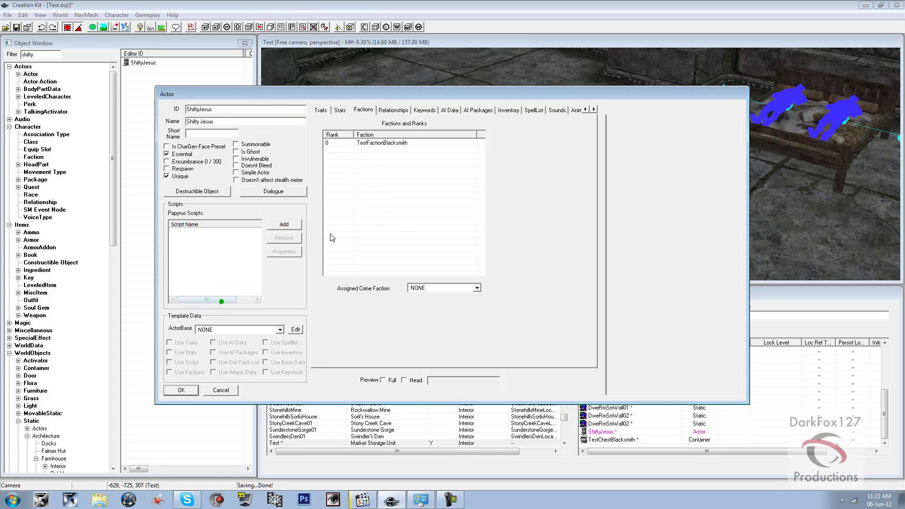
Find the merchant factions and add JobMerchantFaction to the actor's faction list
{"action": "right_click", "coordinate": [402, 171]}
{"action": "left_click", "coordinate": [405, 173]}
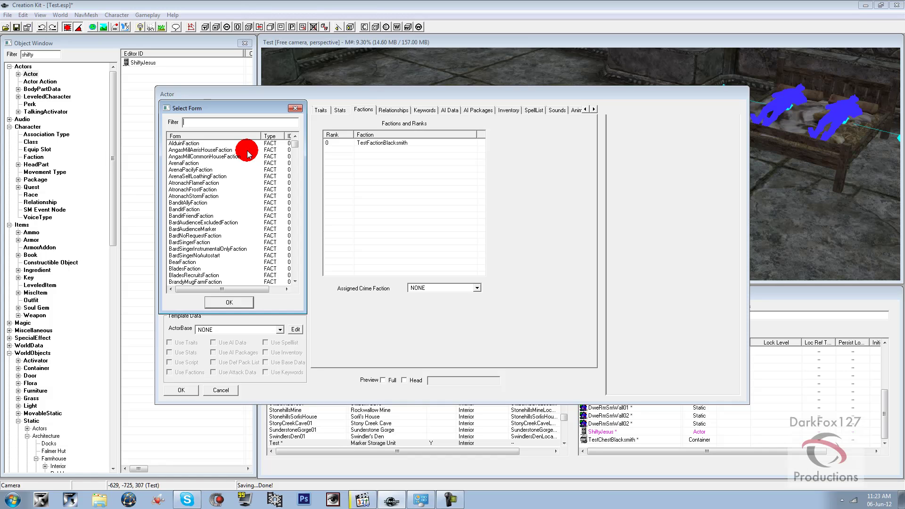
{"action": "type", "text": "mercha"}
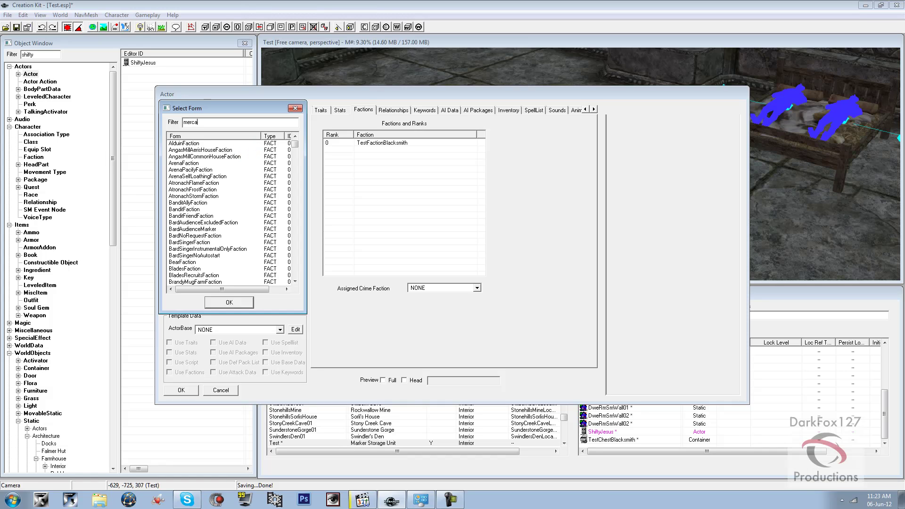
{"action": "key", "text": "BackSpace"}
{"action": "type", "text": "hant"}
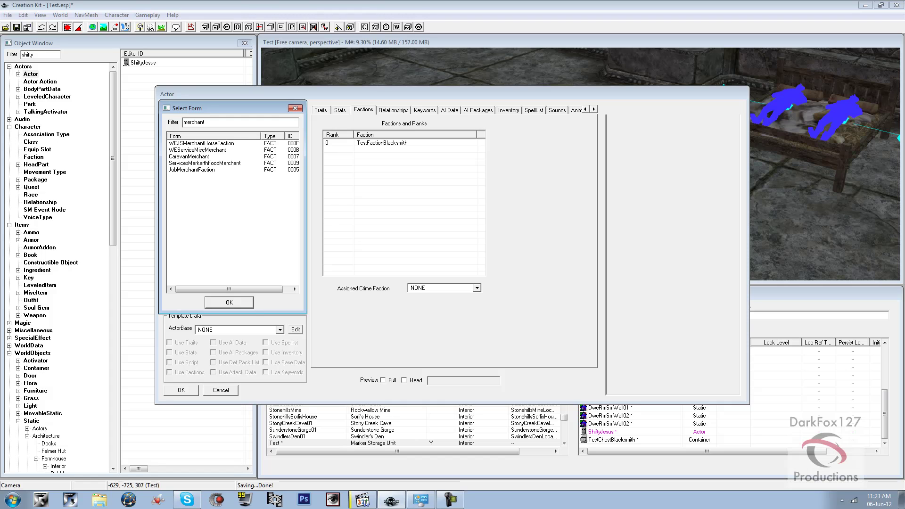
{"action": "left_click", "coordinate": [198, 170]}
{"action": "left_click", "coordinate": [229, 301]}
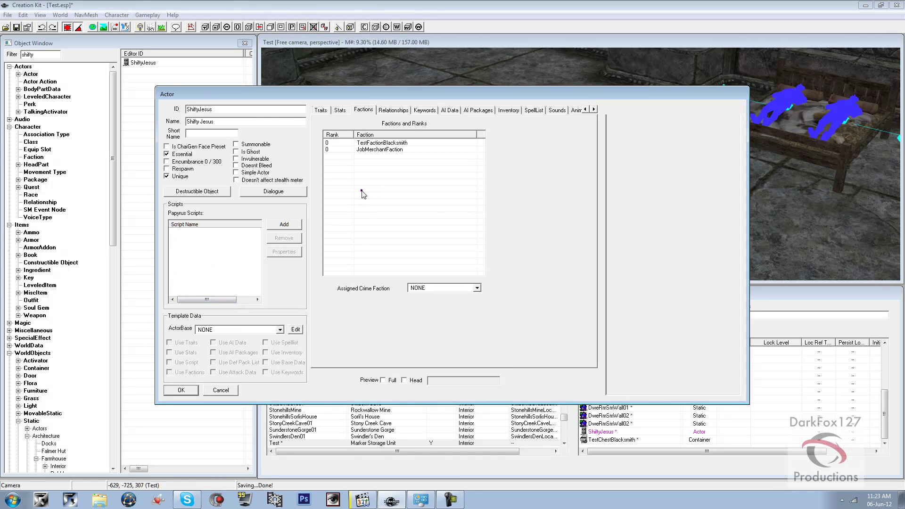
Filter the factions by blacksmith and add JobBlacksmithFaction to the actor's faction list
{"action": "right_click", "coordinate": [361, 193]}
{"action": "left_click", "coordinate": [377, 198]}
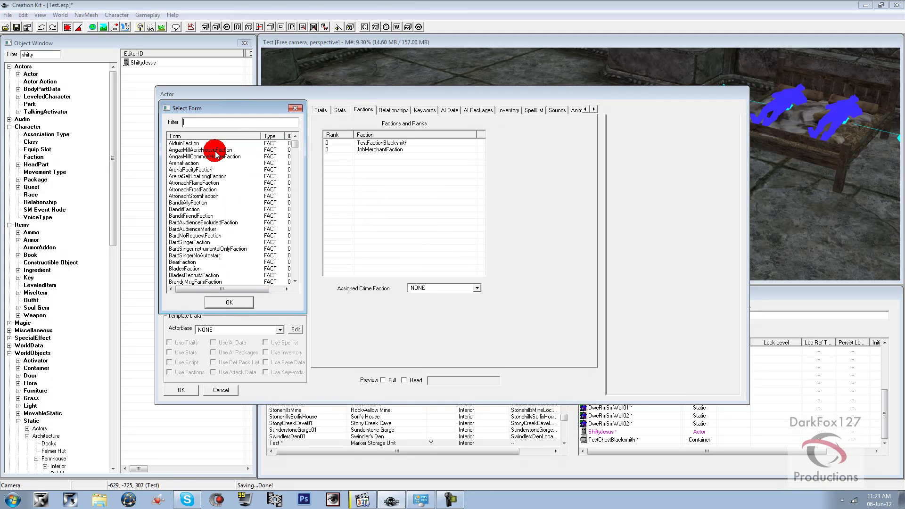
{"action": "type", "text": "b"}
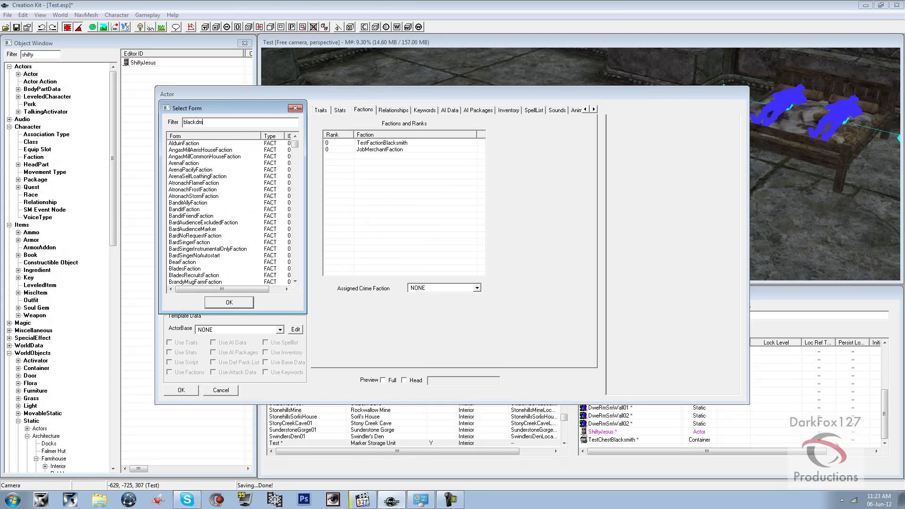
{"action": "type", "text": "lacksmith"}
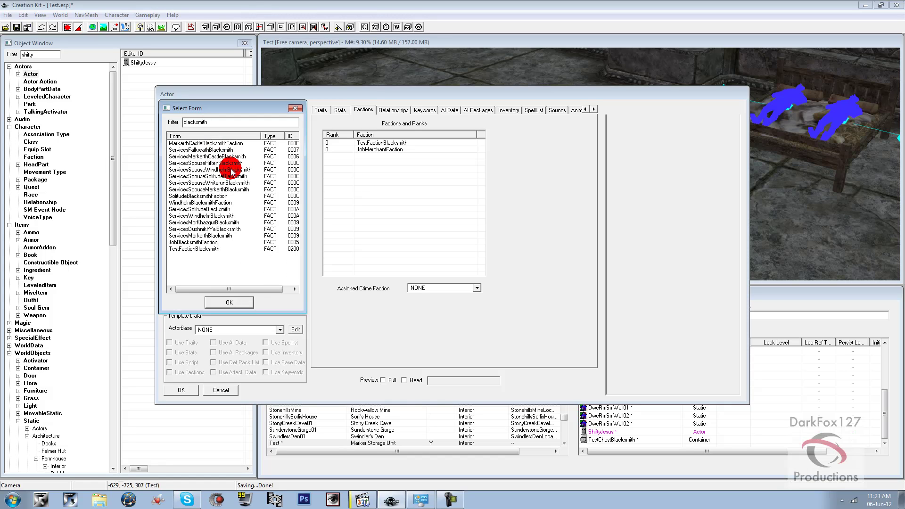
{"action": "left_click", "coordinate": [189, 243]}
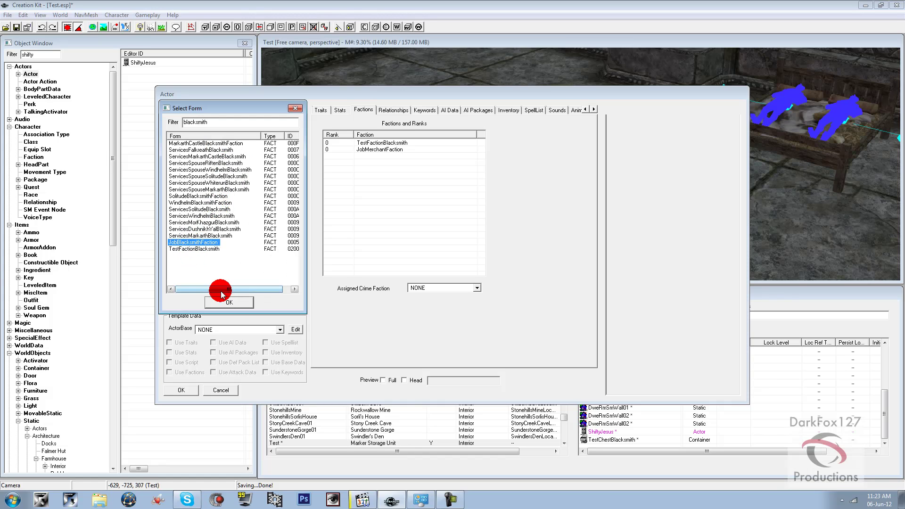
{"action": "left_click", "coordinate": [229, 302]}
{"action": "right_click_drag", "start_coordinate": [374, 197], "coordinate": [388, 193]}
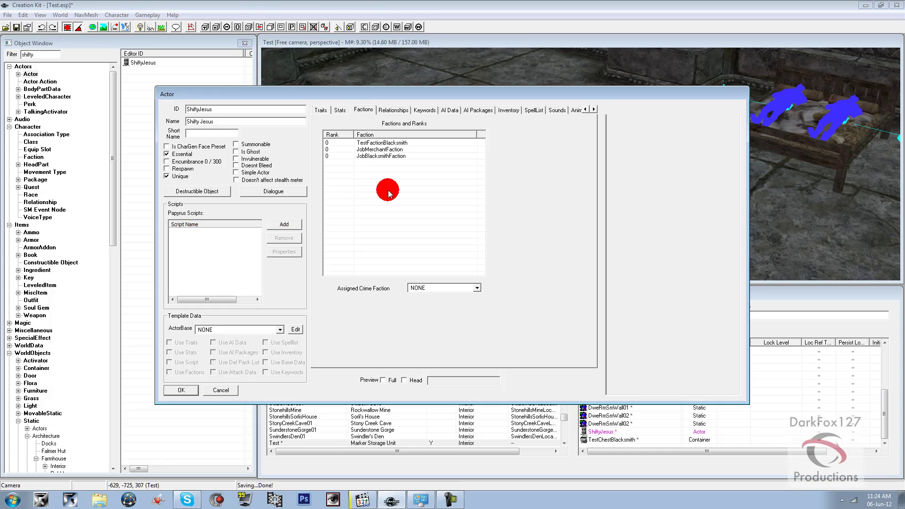
Review the actor's relationships, keywords and AI attributes, including aggression, confidence, assistance and morality
{"action": "left_click", "coordinate": [395, 111]}
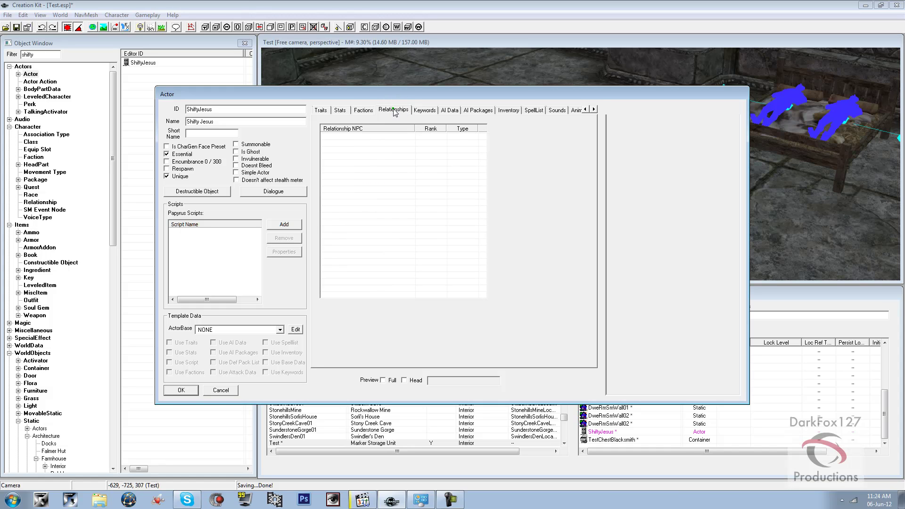
{"action": "left_click", "coordinate": [426, 111]}
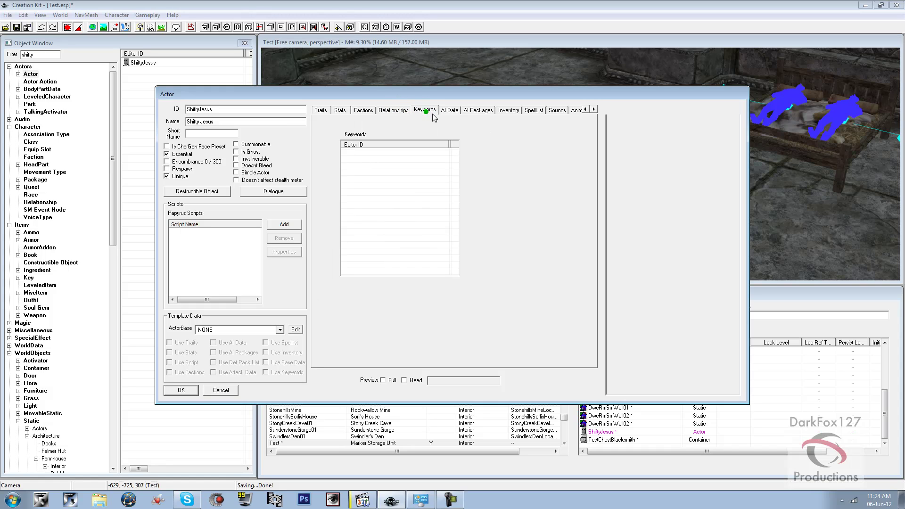
{"action": "left_click", "coordinate": [450, 110]}
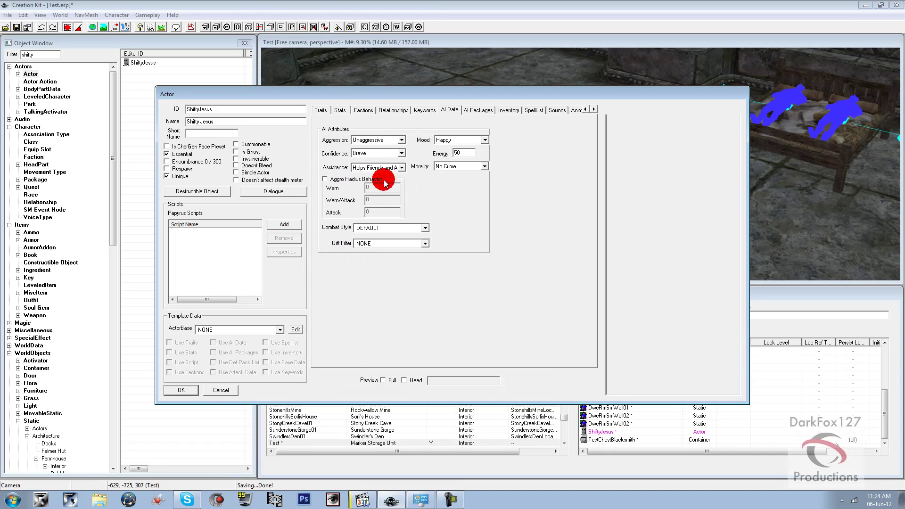
{"action": "left_click", "coordinate": [375, 140]}
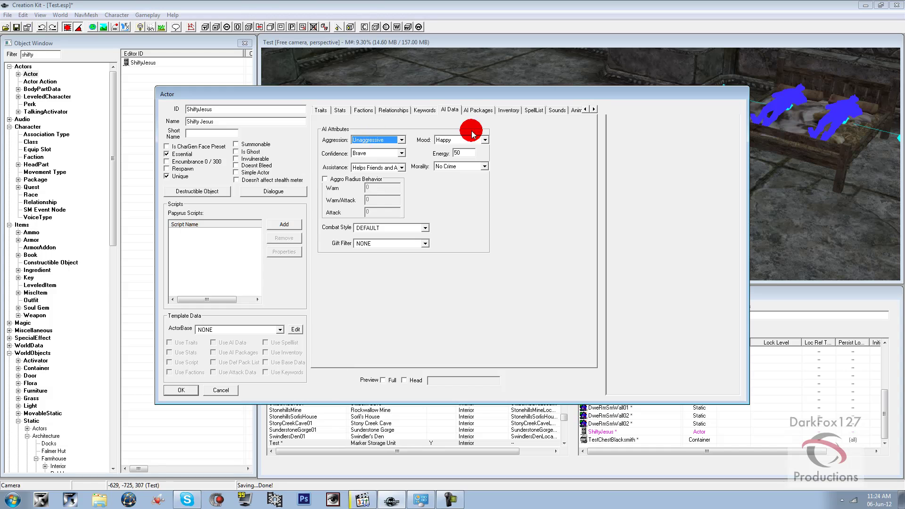
Create a new AI package for the actor with the ID TestBlacksmith8x8
{"action": "left_click", "coordinate": [475, 111]}
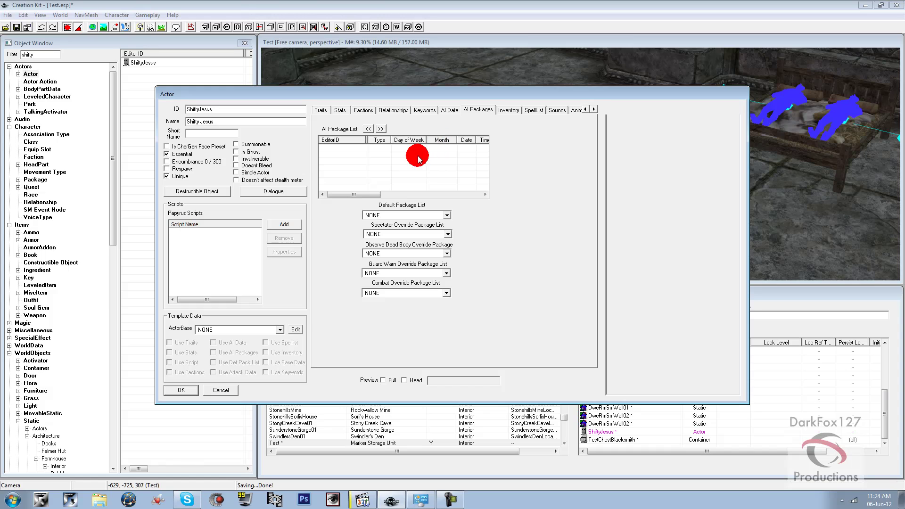
{"action": "right_click", "coordinate": [387, 168]}
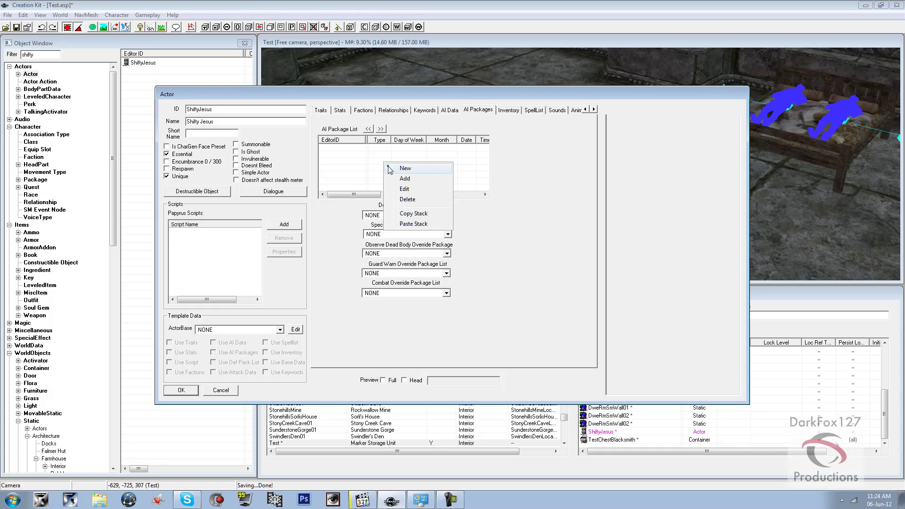
{"action": "left_click", "coordinate": [392, 168]}
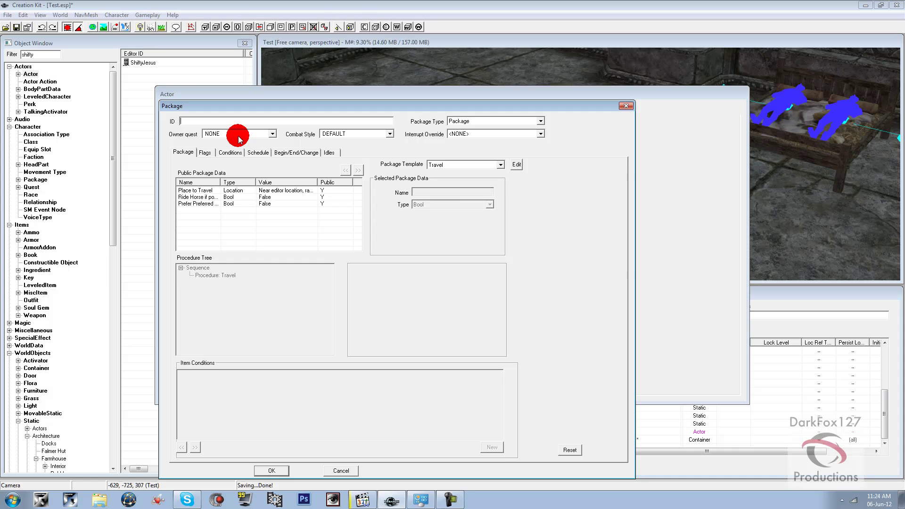
{"action": "type", "text": "Test"}
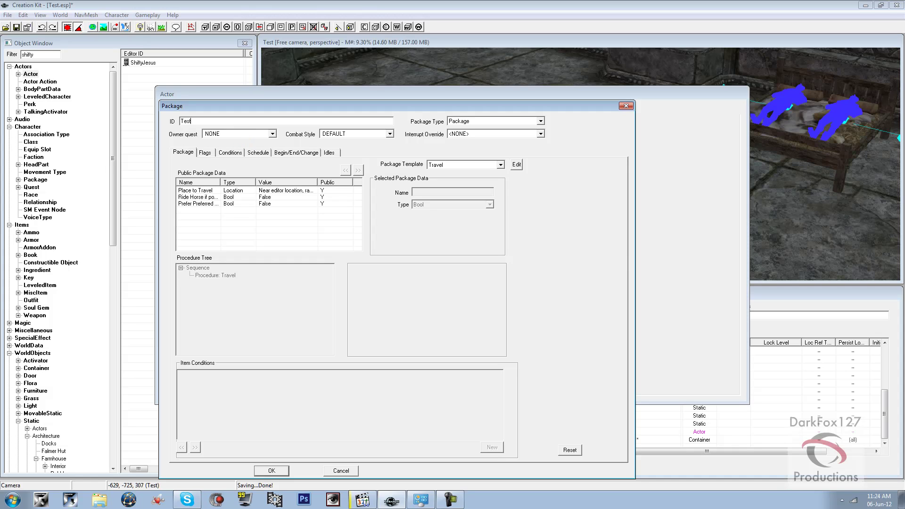
{"action": "type", "text": "Blacksmith"}
{"action": "type", "text": "8"}
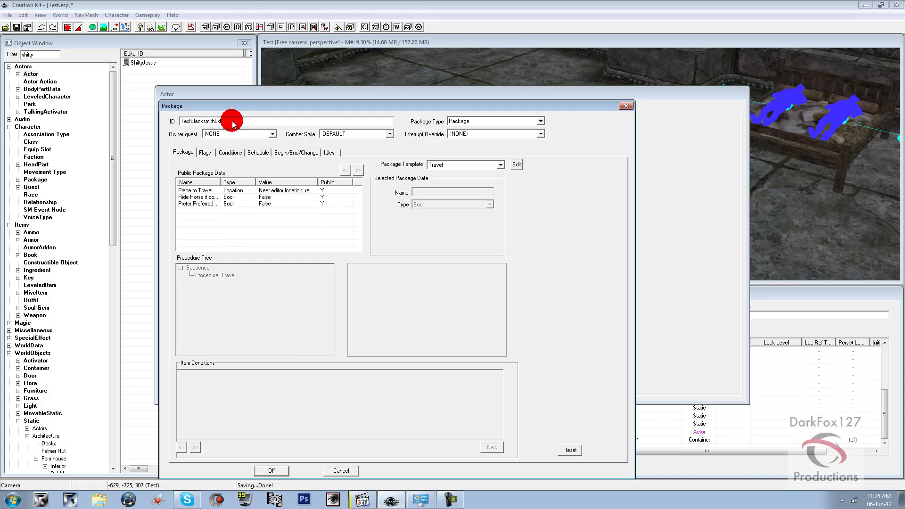
{"action": "left_click_drag", "start_coordinate": [228, 121], "coordinate": [183, 122]}
{"action": "left_click", "coordinate": [217, 118]}
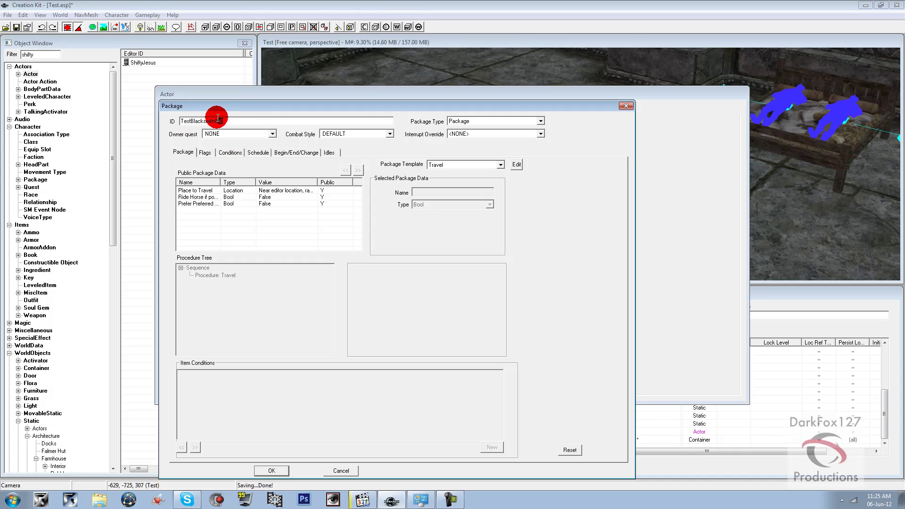
{"action": "left_click", "coordinate": [230, 118]}
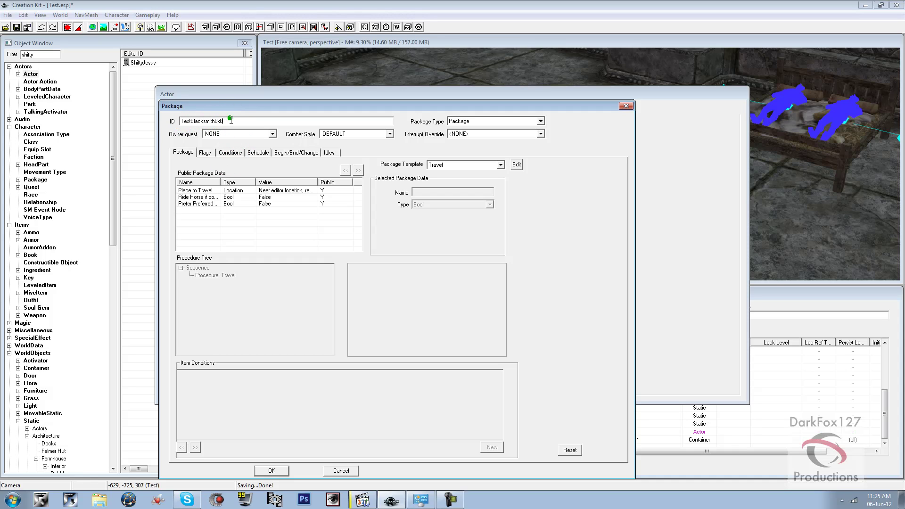
Set the template of the TestBlacksmith8x8 package to Sandbox
{"action": "left_click", "coordinate": [445, 164]}
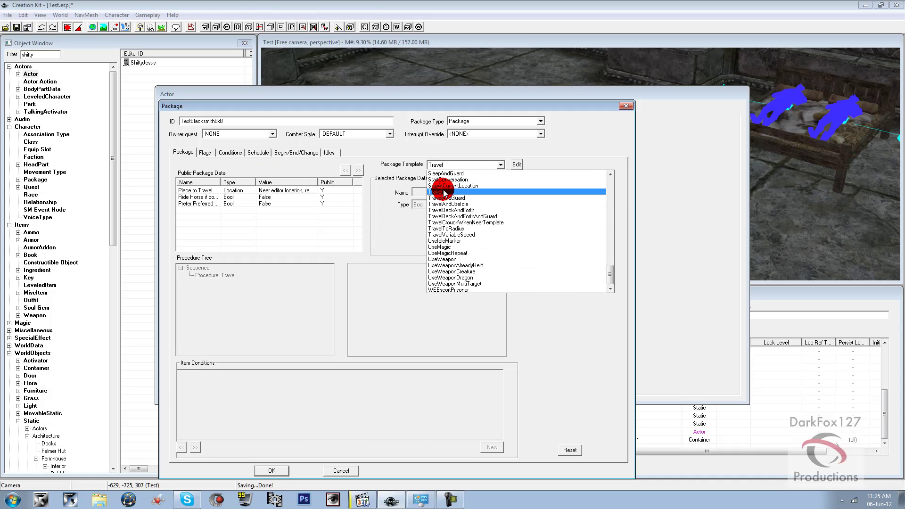
{"action": "key", "text": "s"}
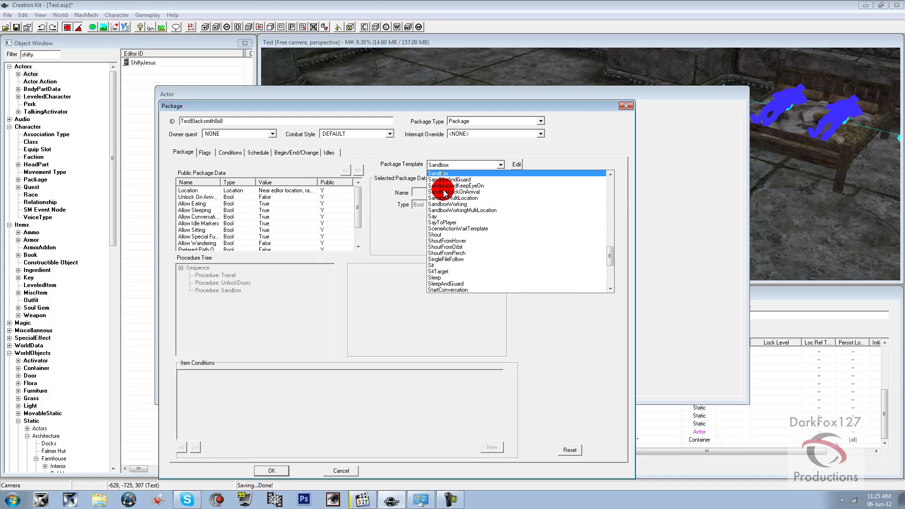
{"action": "key", "text": "Return"}
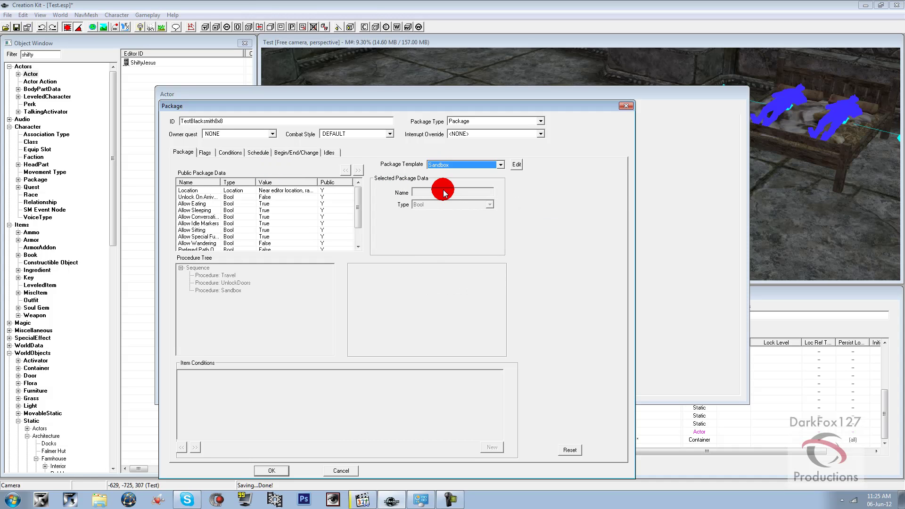
Set the package's Location to near the CraftingBlackSmithForge reference picked in the Test cell
{"action": "left_click", "coordinate": [266, 191]}
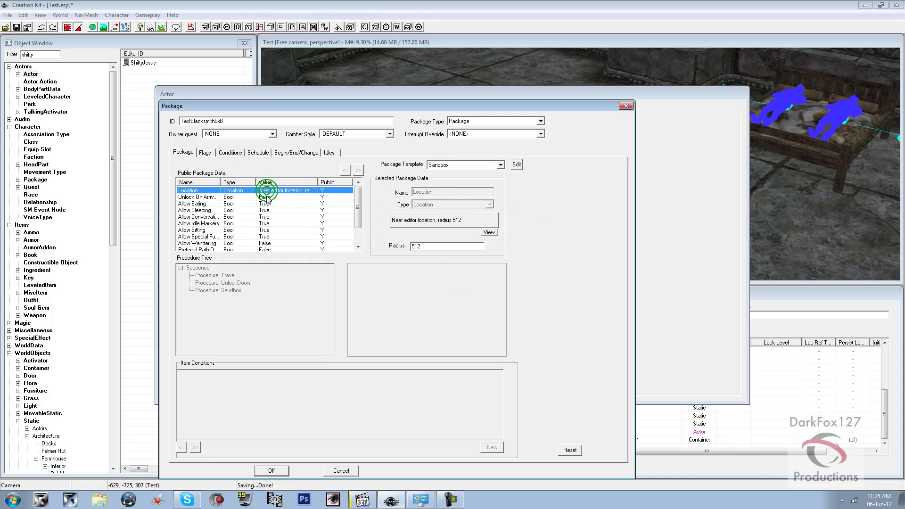
{"action": "left_click", "coordinate": [420, 222]}
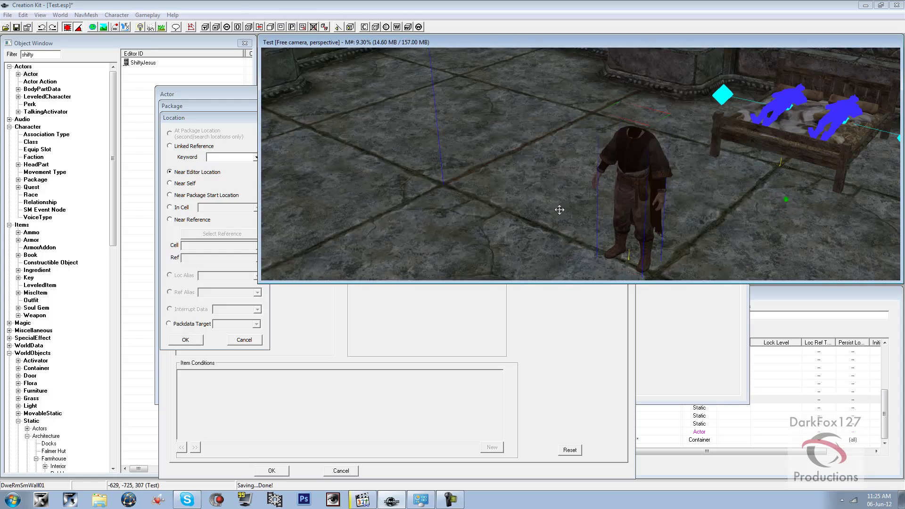
{"action": "middle_click_drag", "start_coordinate": [560, 210], "coordinate": [430, 151]}
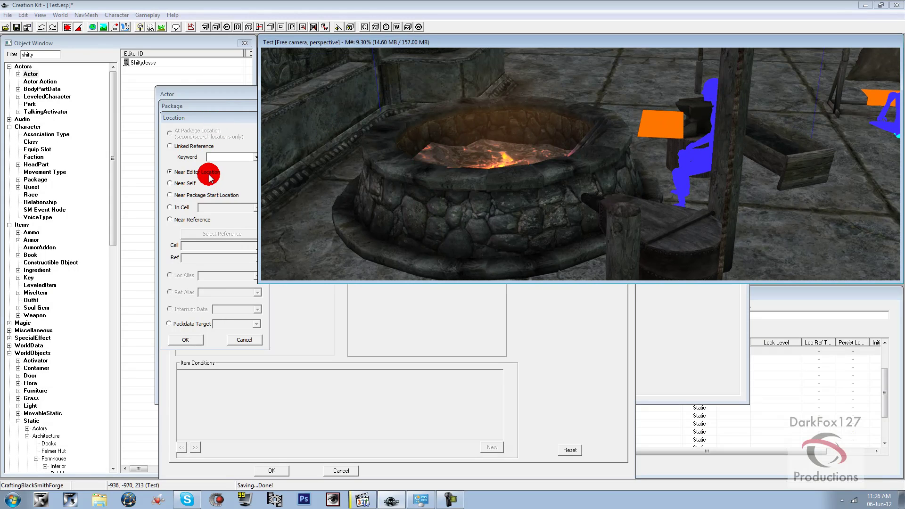
{"action": "left_click", "coordinate": [187, 219]}
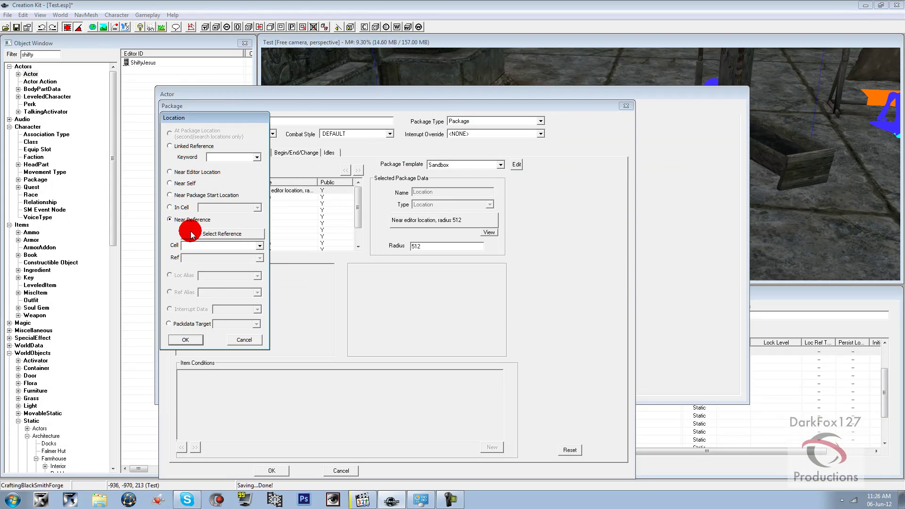
{"action": "left_click", "coordinate": [191, 234]}
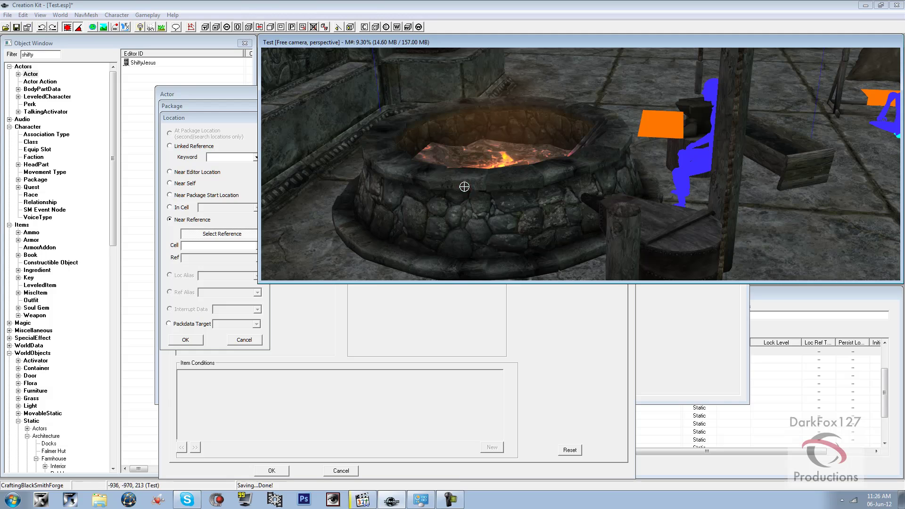
{"action": "left_click", "coordinate": [464, 187]}
{"action": "left_click", "coordinate": [200, 340]}
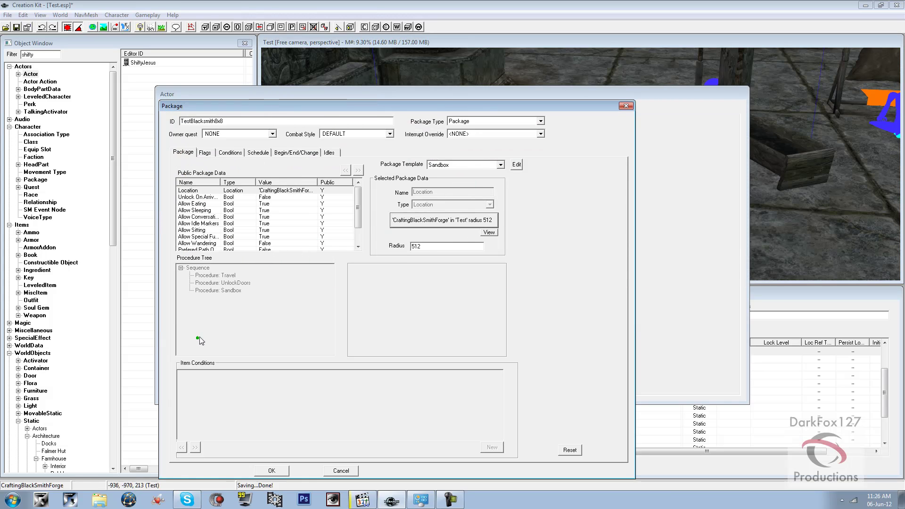
{"action": "left_click_drag", "start_coordinate": [425, 245], "coordinate": [416, 245]}
{"action": "left_click", "coordinate": [427, 243]}
{"action": "left_click", "coordinate": [438, 241]}
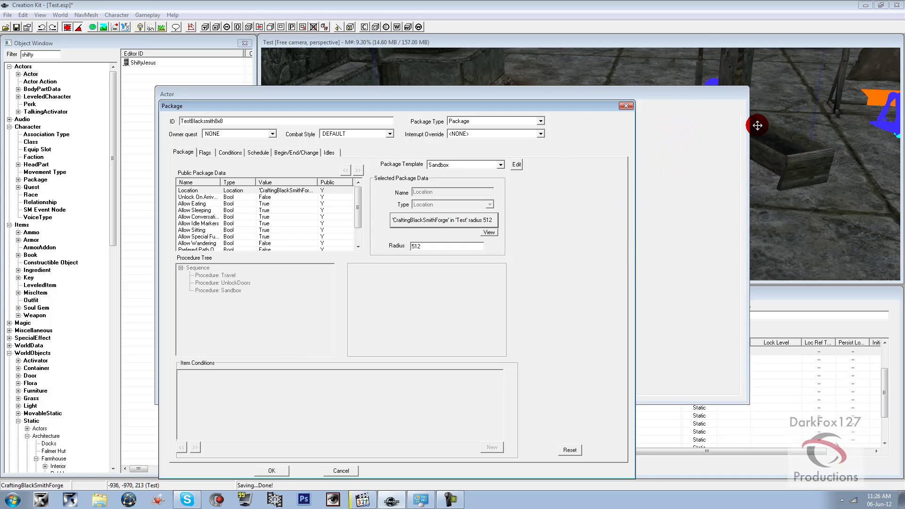
{"action": "left_click", "coordinate": [841, 87]}
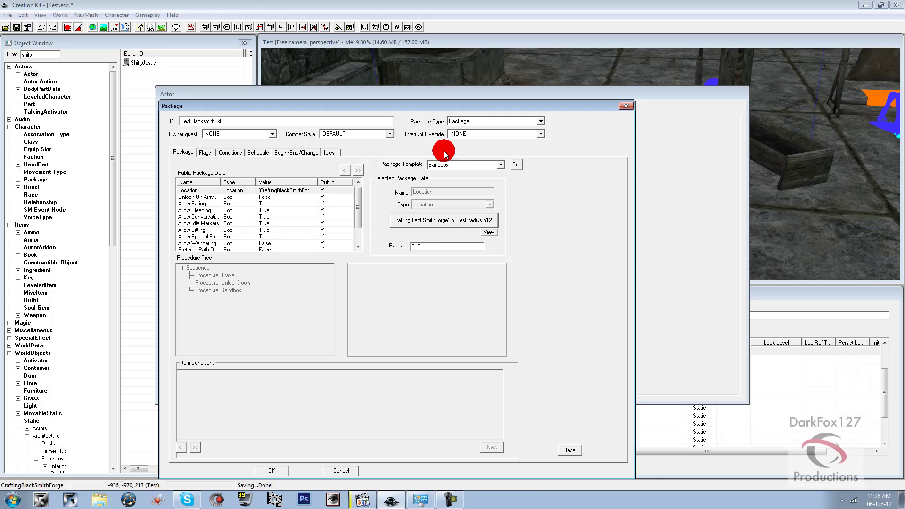
{"action": "left_click", "coordinate": [443, 244]}
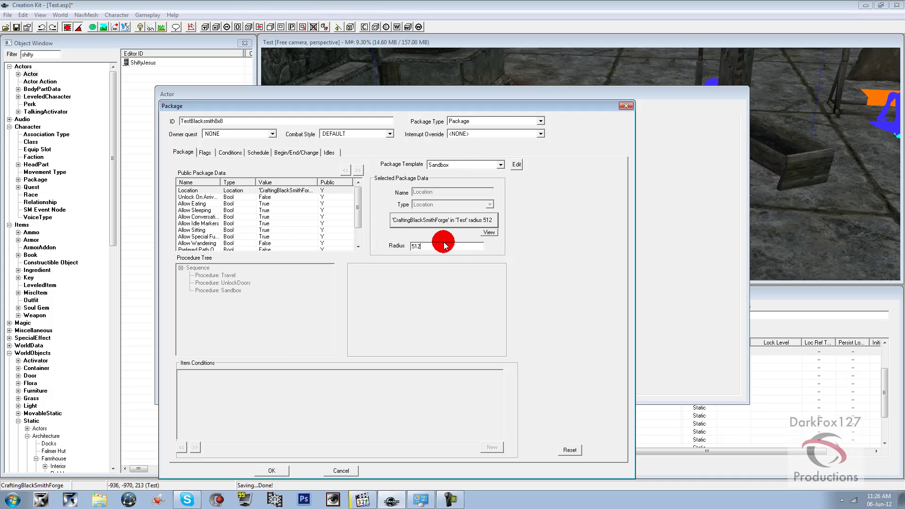
{"action": "double_click", "coordinate": [422, 246]}
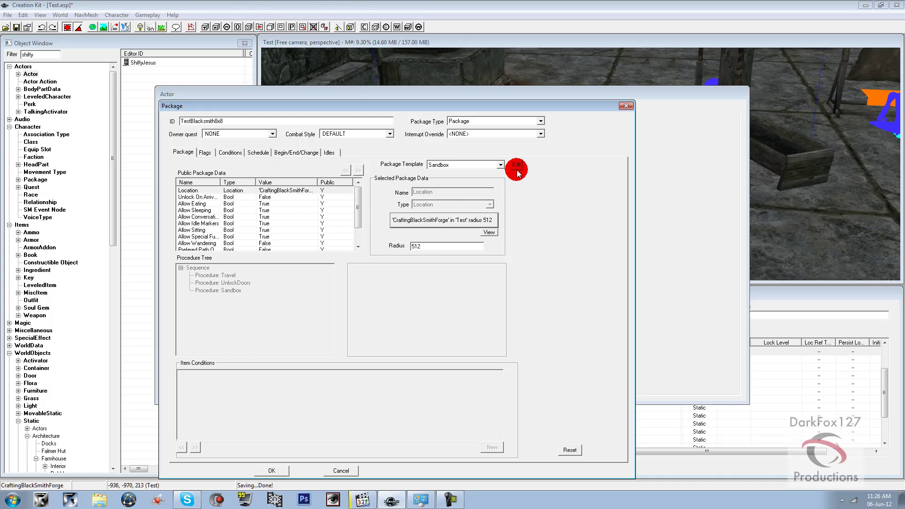
Schedule the TestBlacksmith8x8 package to start at hour 8 with a duration of 8 hours, and save the package
{"action": "left_click", "coordinate": [254, 153]}
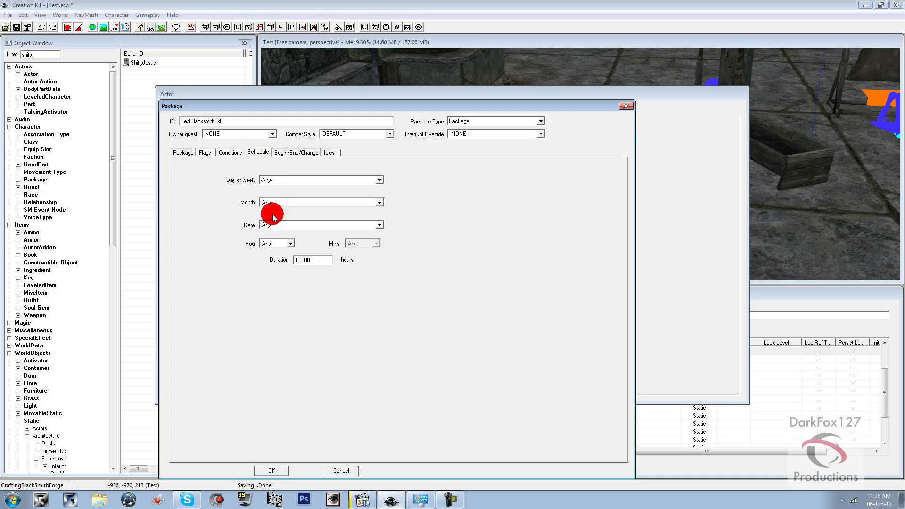
{"action": "left_click", "coordinate": [278, 245]}
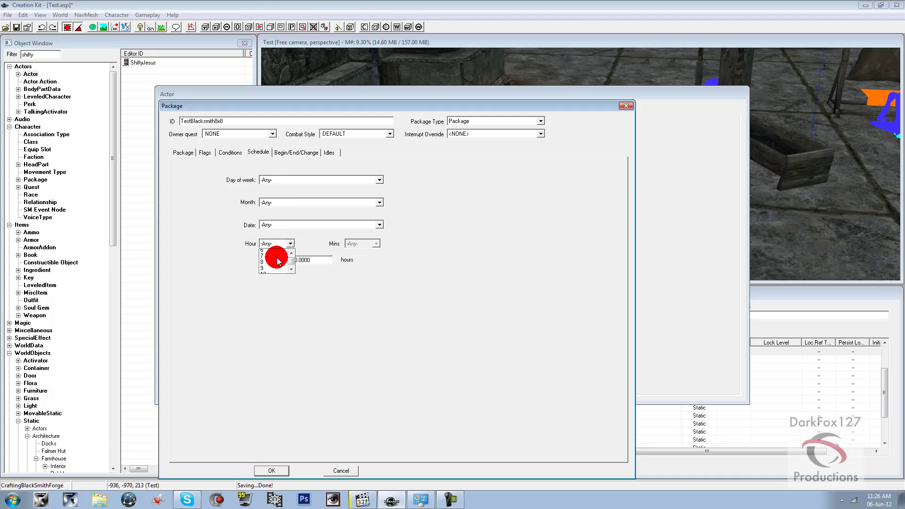
{"action": "left_click", "coordinate": [278, 262]}
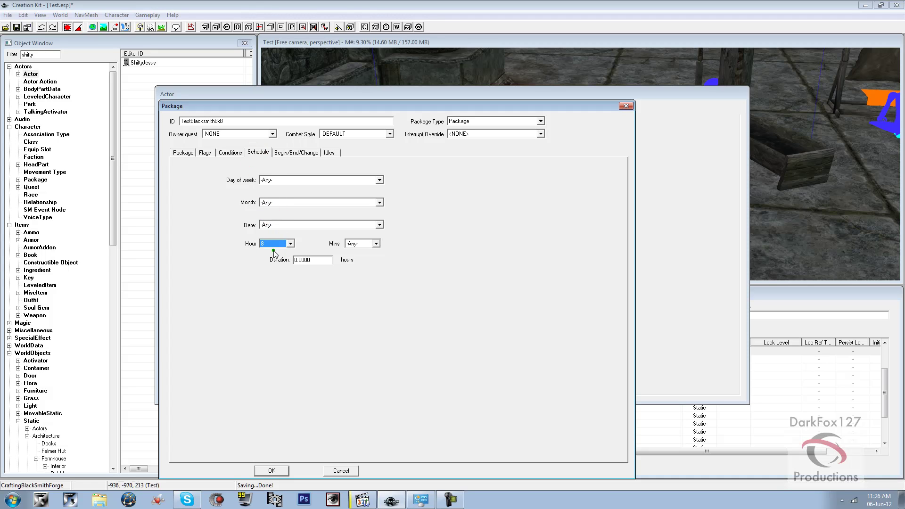
{"action": "double_click", "coordinate": [325, 260]}
{"action": "type", "text": "8"}
{"action": "left_click", "coordinate": [185, 152]}
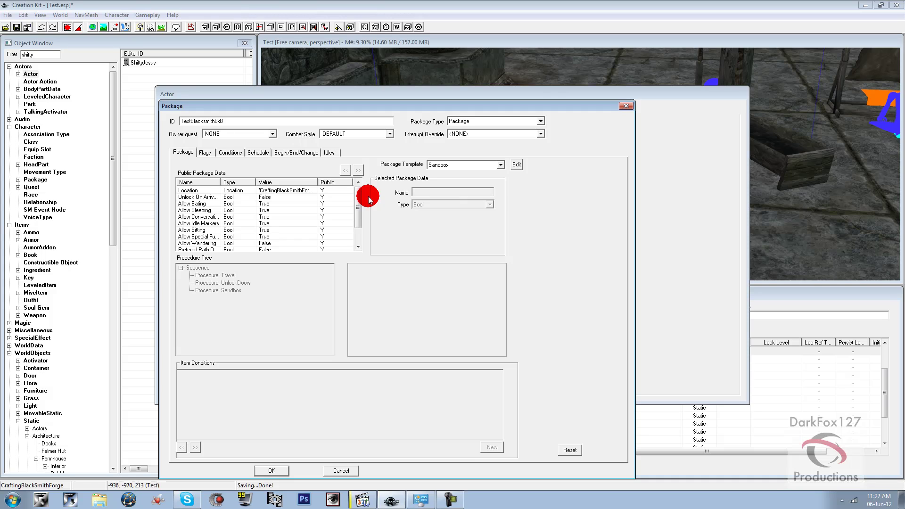
{"action": "left_click", "coordinate": [272, 471]}
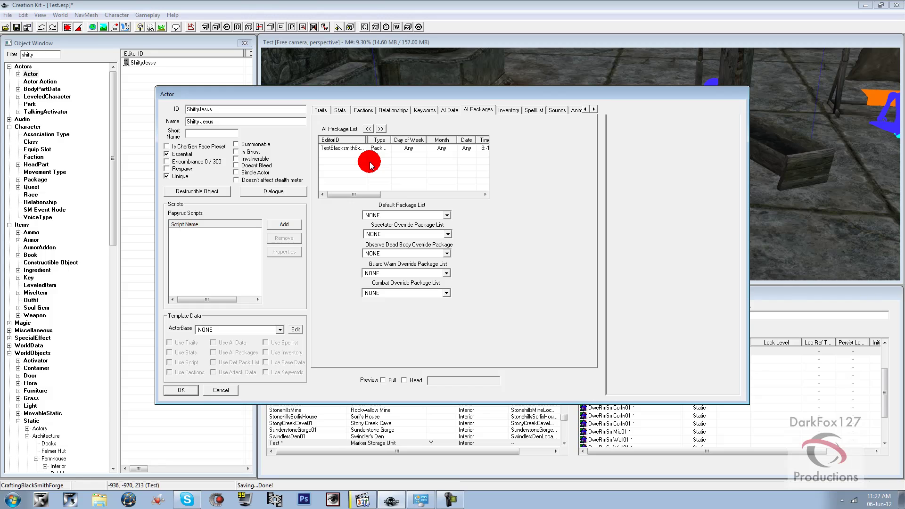
Create another AI package for the actor with the ID BlacksmithSleep, based on the Sleep template
{"action": "right_click", "coordinate": [377, 167]}
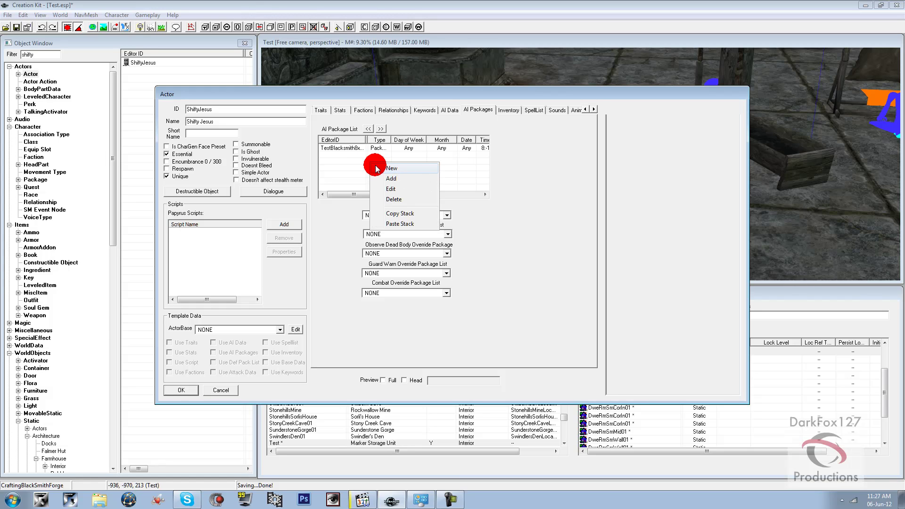
{"action": "left_click", "coordinate": [388, 168]}
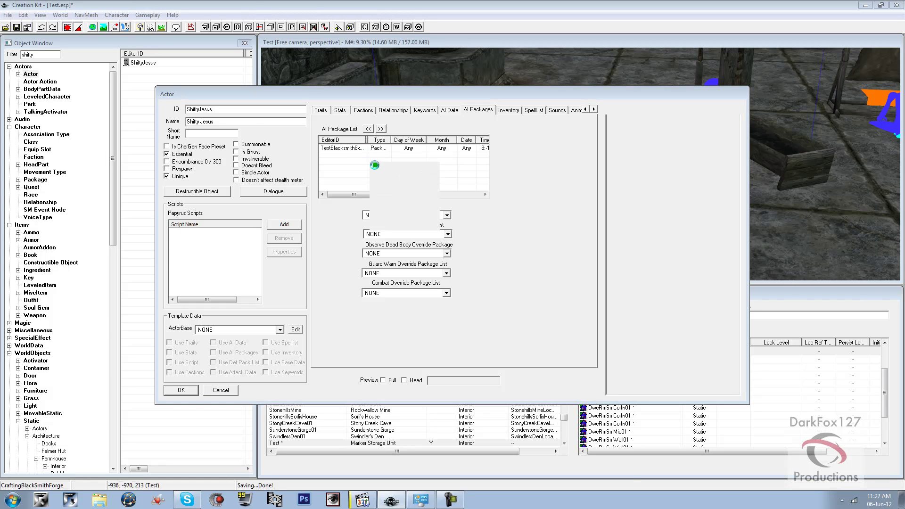
{"action": "left_click", "coordinate": [251, 126]}
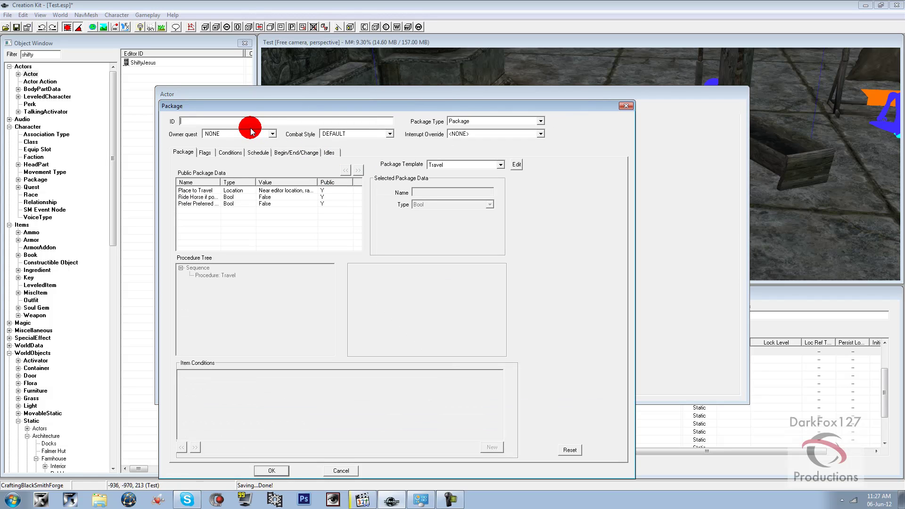
{"action": "type", "text": "lacksmithSleep"}
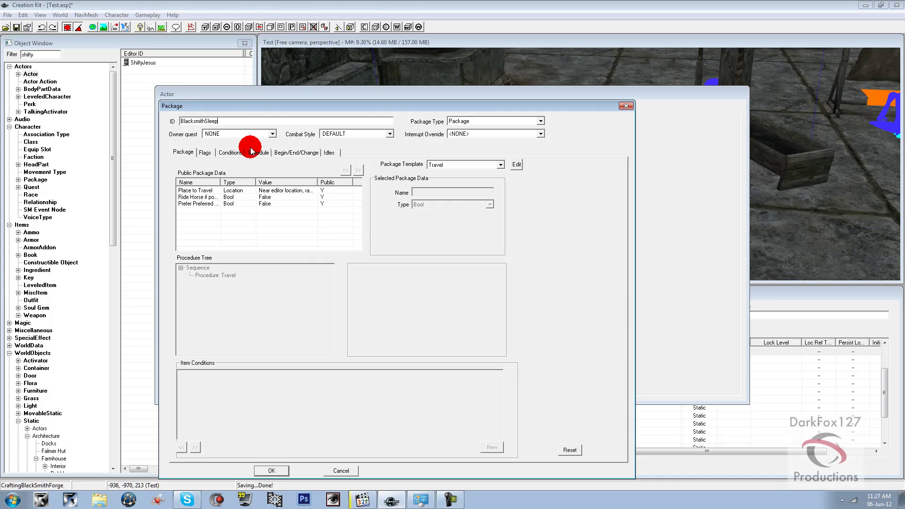
{"action": "left_click", "coordinate": [482, 165]}
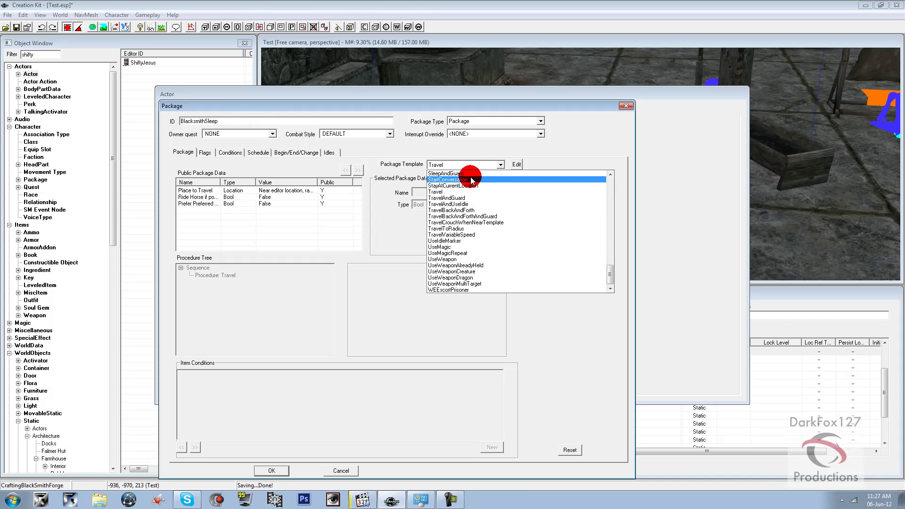
{"action": "scroll", "coordinate": [471, 181], "scroll_direction": "up", "scroll_amount": 3}
{"action": "left_click", "coordinate": [472, 179]}
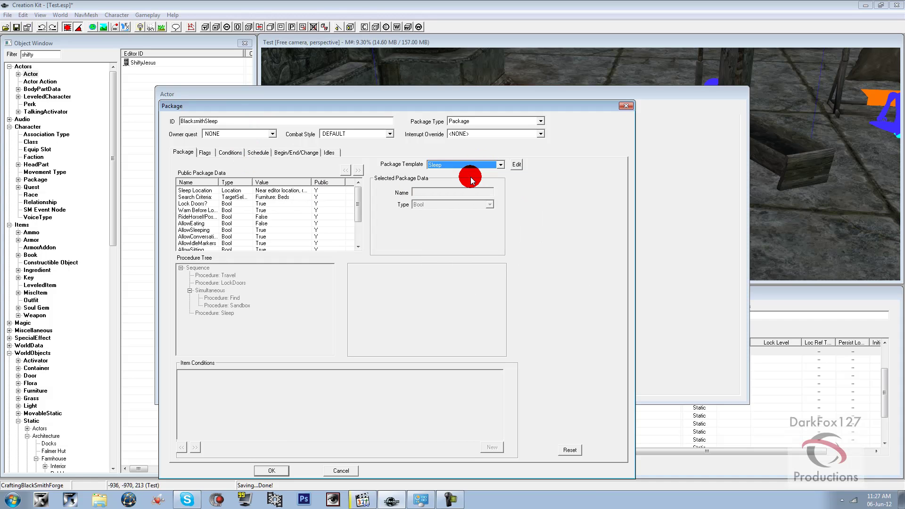
Check the NPC ownership of the double bed in the Test cell, leaving its reference unedited
{"action": "left_click", "coordinate": [274, 197]}
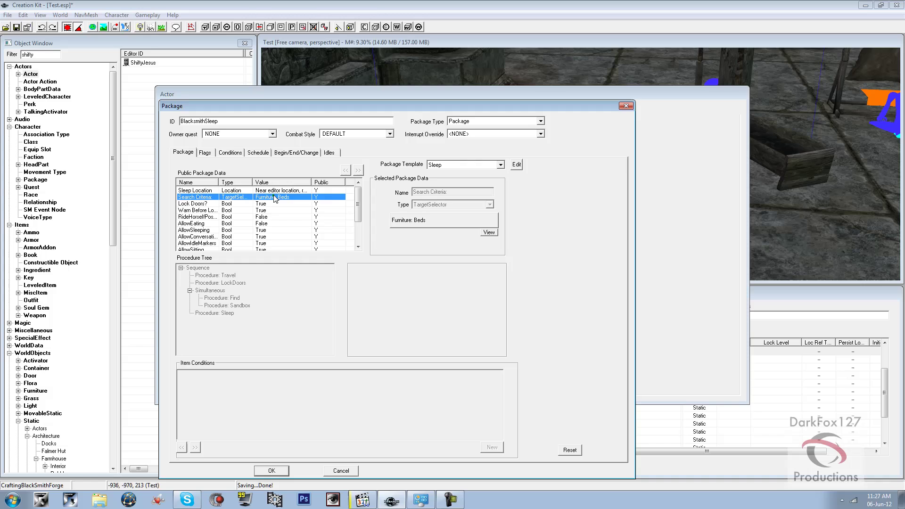
{"action": "left_click", "coordinate": [767, 177]}
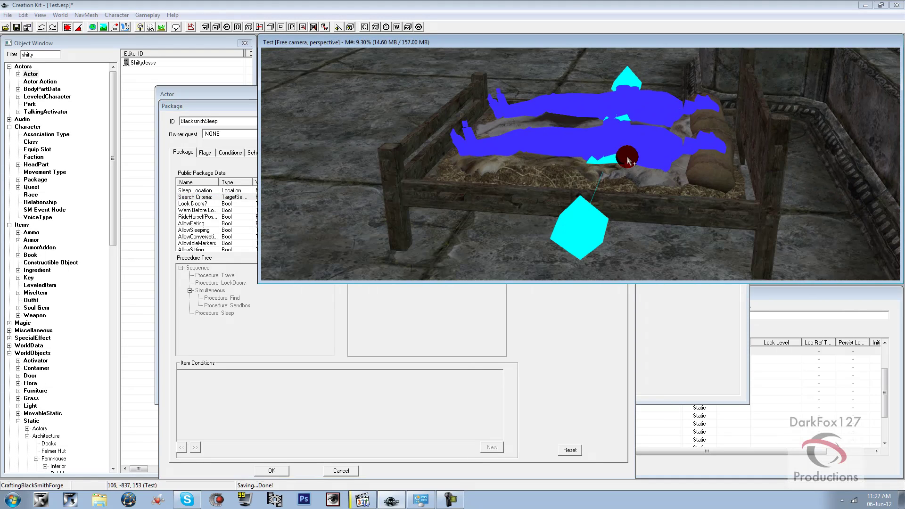
{"action": "double_click", "coordinate": [458, 156]}
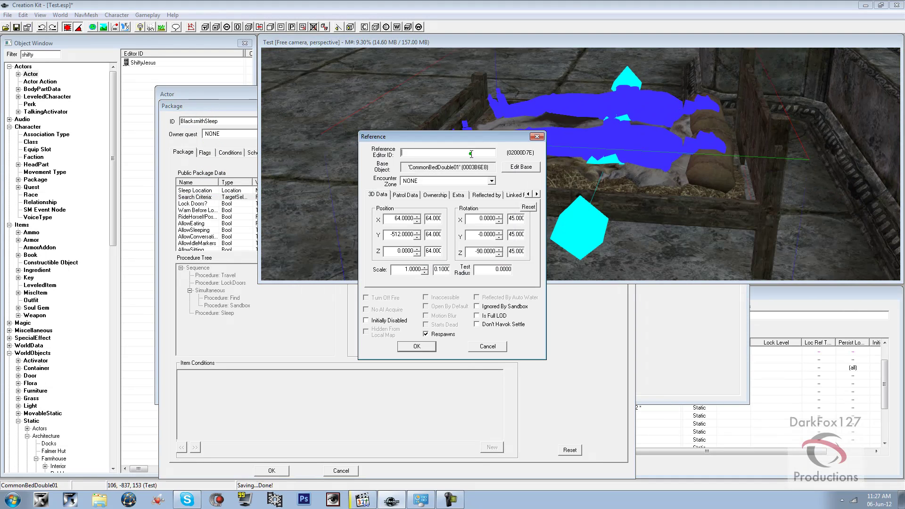
{"action": "left_click", "coordinate": [406, 195]}
{"action": "left_click", "coordinate": [434, 195]}
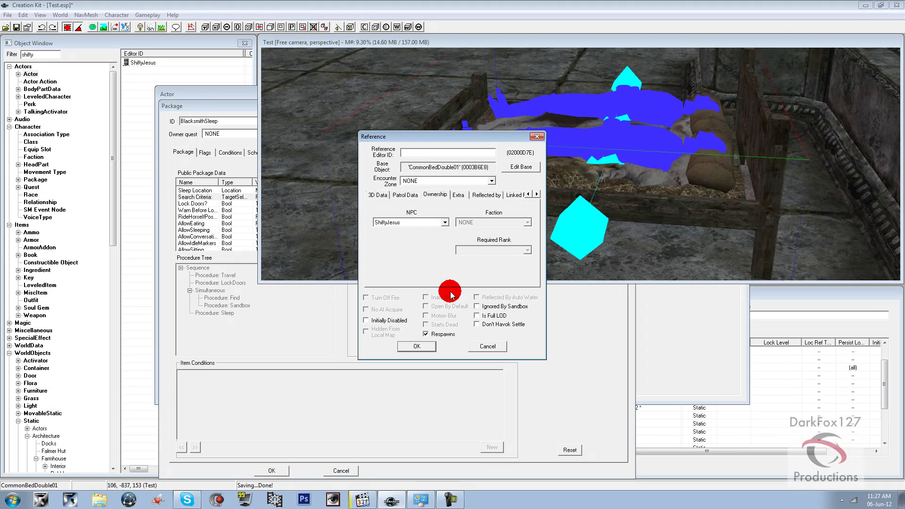
{"action": "left_click", "coordinate": [488, 346]}
{"action": "left_click", "coordinate": [249, 197]}
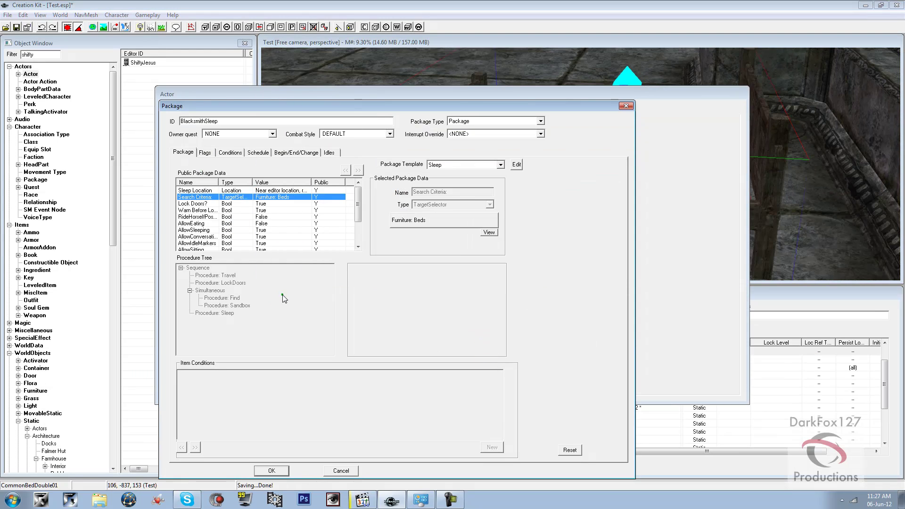
Set the package's Sleep Location to near the CommonBedDouble01 reference in the Test cell
{"action": "left_click", "coordinate": [278, 190]}
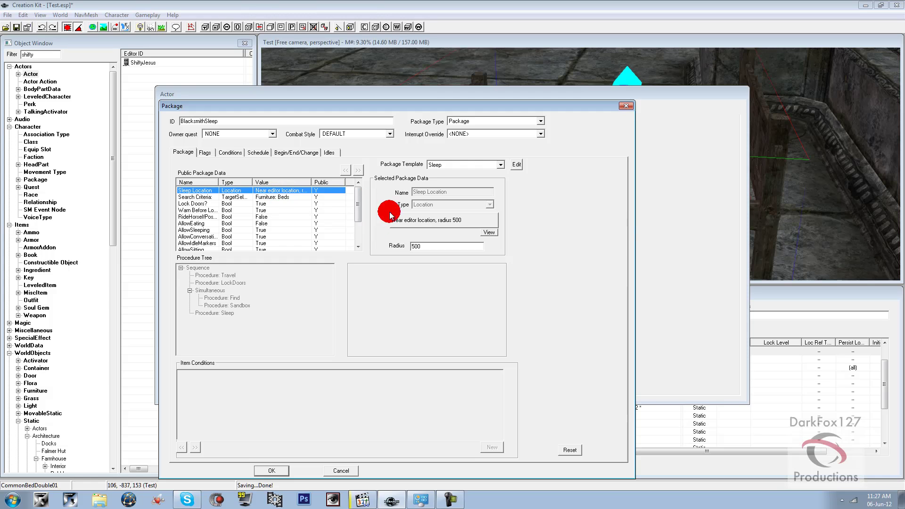
{"action": "left_click", "coordinate": [428, 224]}
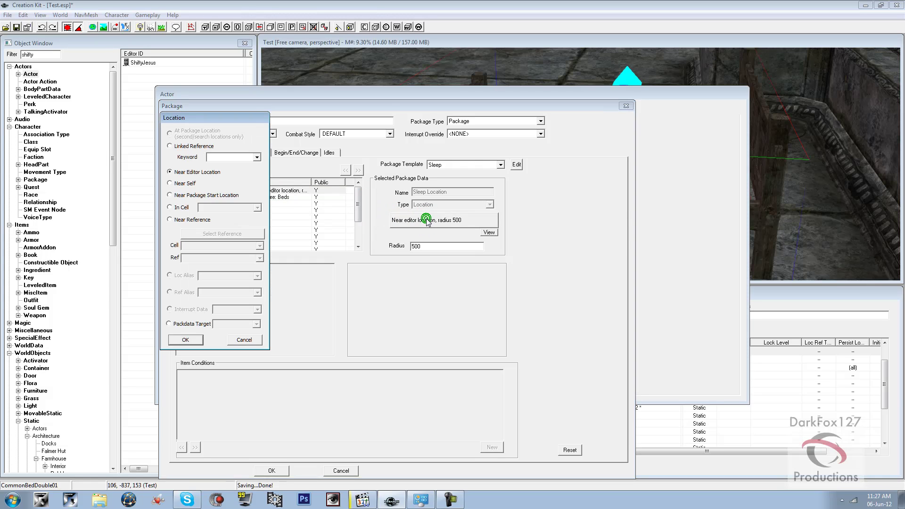
{"action": "left_click", "coordinate": [189, 219]}
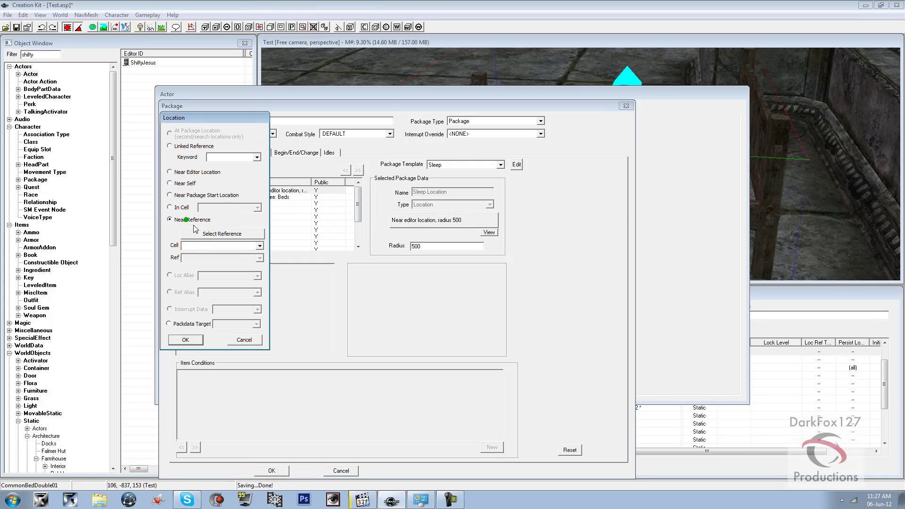
{"action": "left_click", "coordinate": [222, 233]}
{"action": "left_click", "coordinate": [609, 187]}
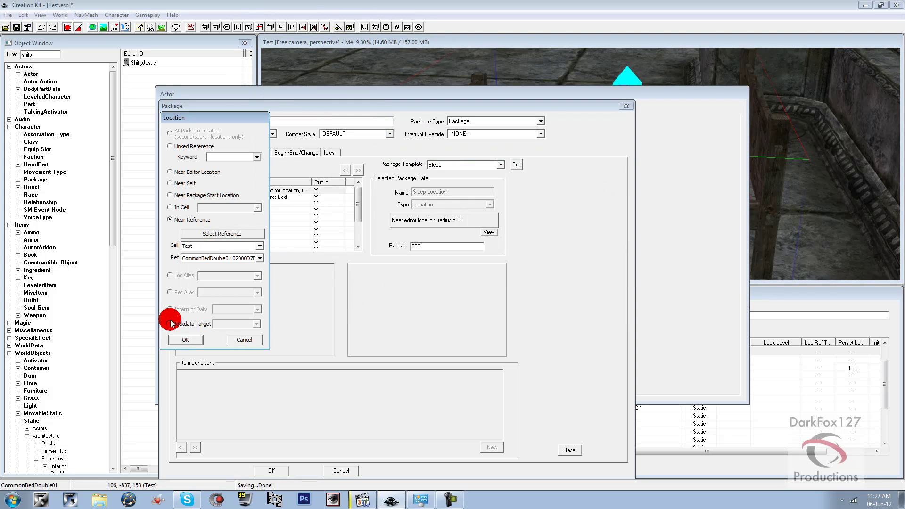
{"action": "left_click", "coordinate": [185, 340]}
Set the radius of the Sleep Location to 20
{"action": "left_click", "coordinate": [328, 252]}
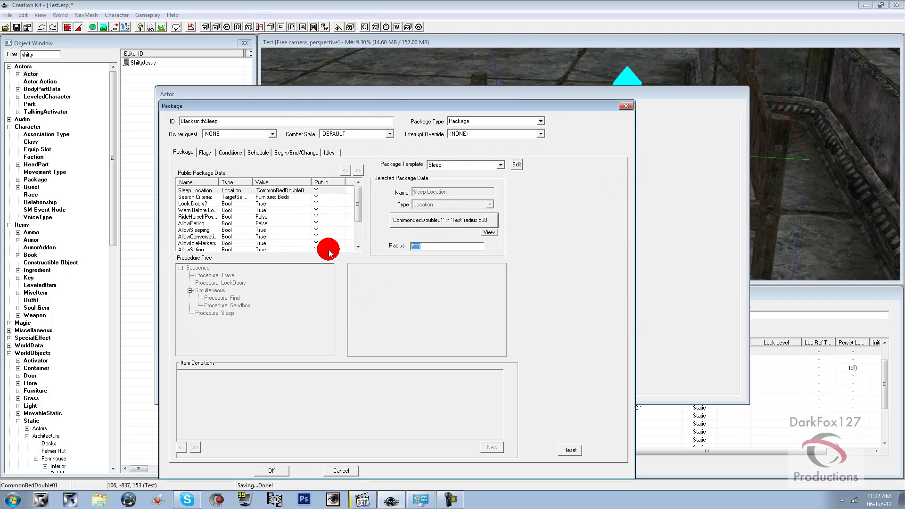
{"action": "type", "text": "512"}
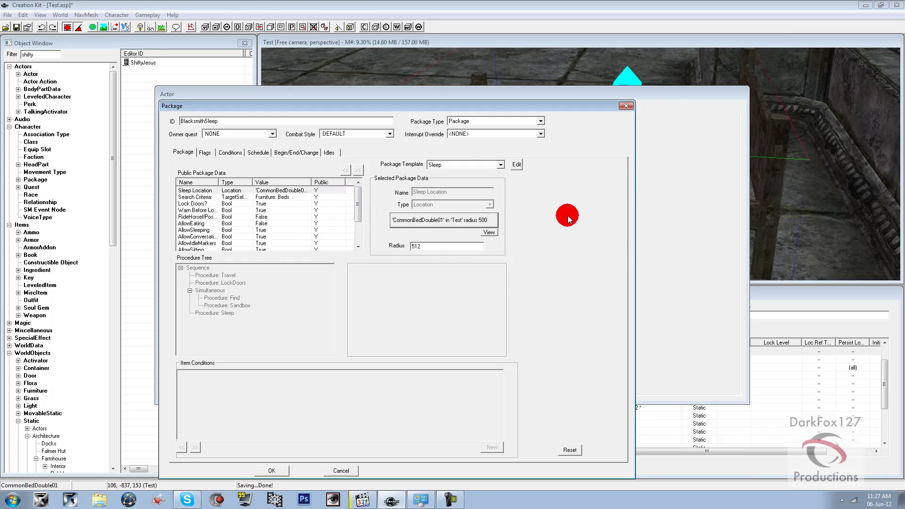
{"action": "double_click", "coordinate": [425, 245]}
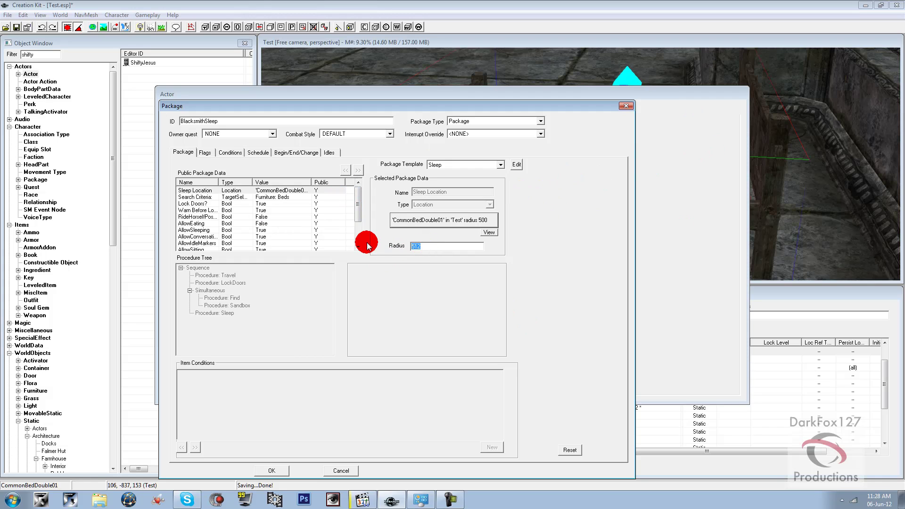
{"action": "type", "text": "20"}
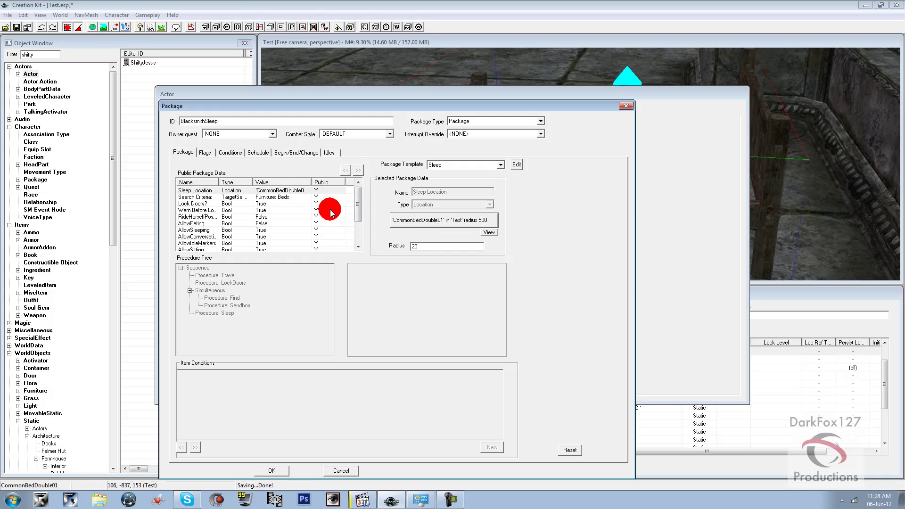
{"action": "left_click", "coordinate": [246, 191]}
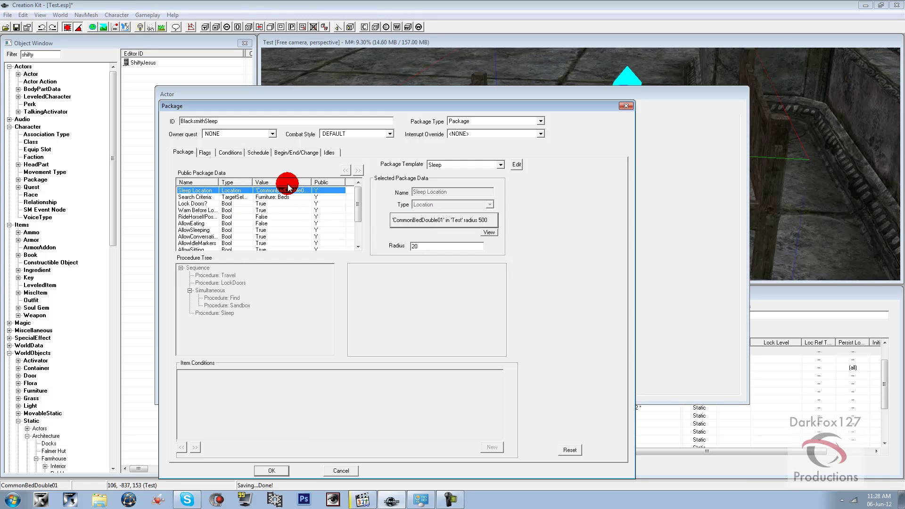
Rename the sleep package BlacksmithSleep22x10 and schedule it for hour 22 with a duration of 10 hours
{"action": "left_click", "coordinate": [231, 122]}
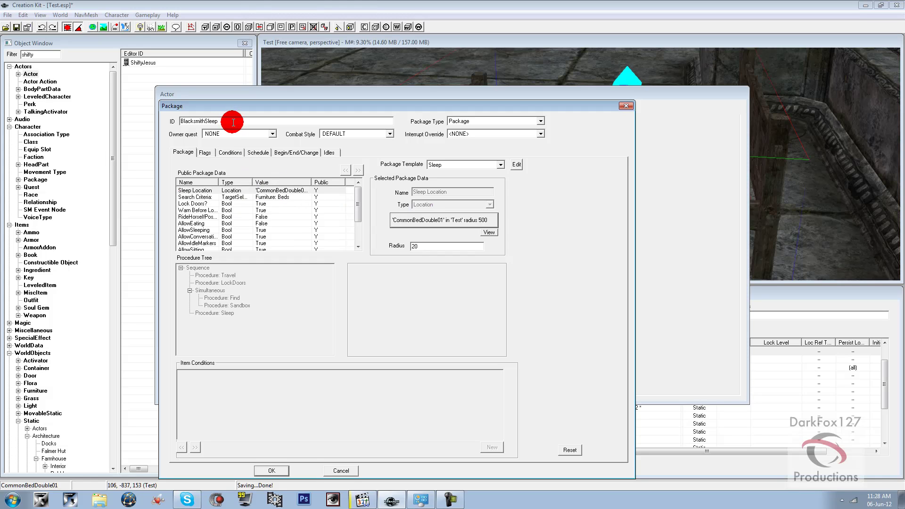
{"action": "type", "text": "22x10"}
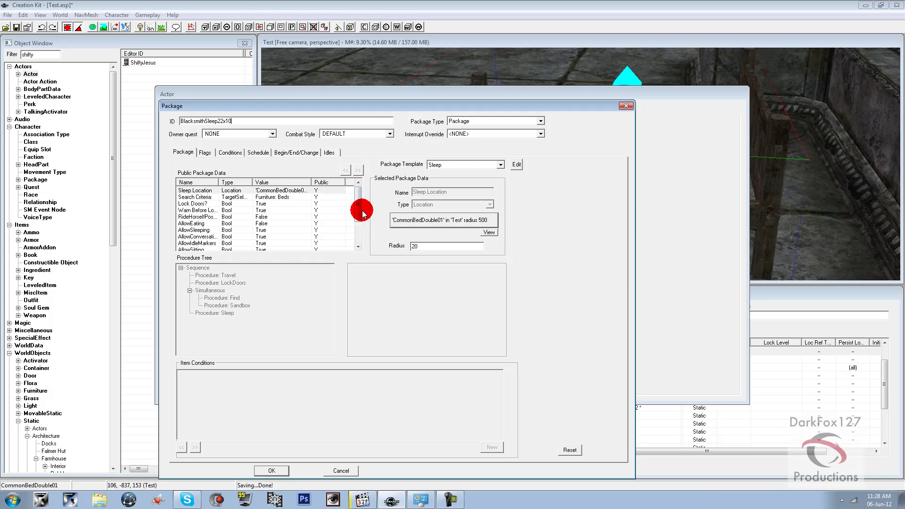
{"action": "left_click", "coordinate": [267, 156]}
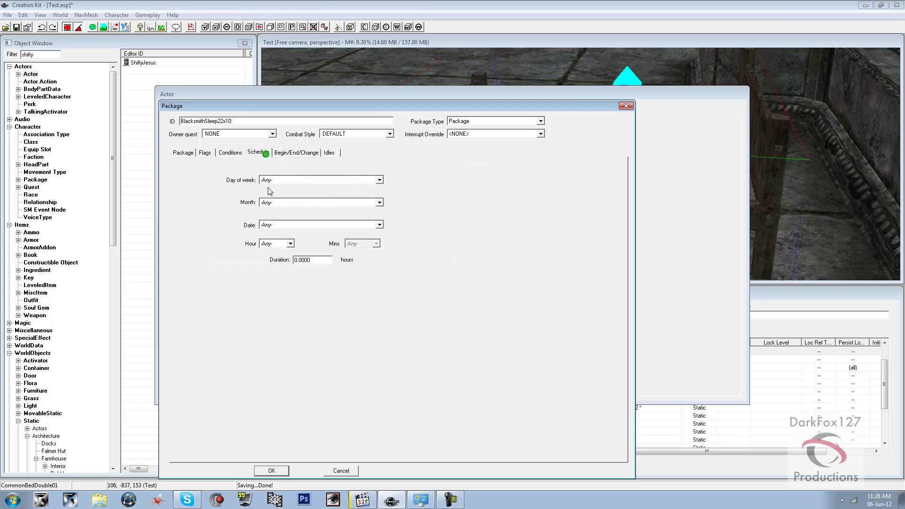
{"action": "left_click", "coordinate": [276, 243]}
{"action": "scroll", "coordinate": [273, 264], "scroll_direction": "down", "scroll_amount": 2}
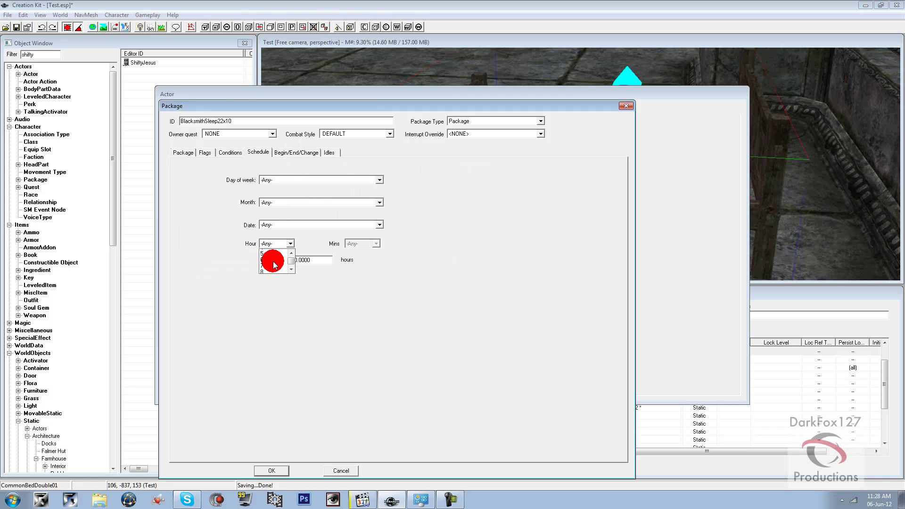
{"action": "scroll", "coordinate": [275, 265], "scroll_direction": "down", "scroll_amount": 3}
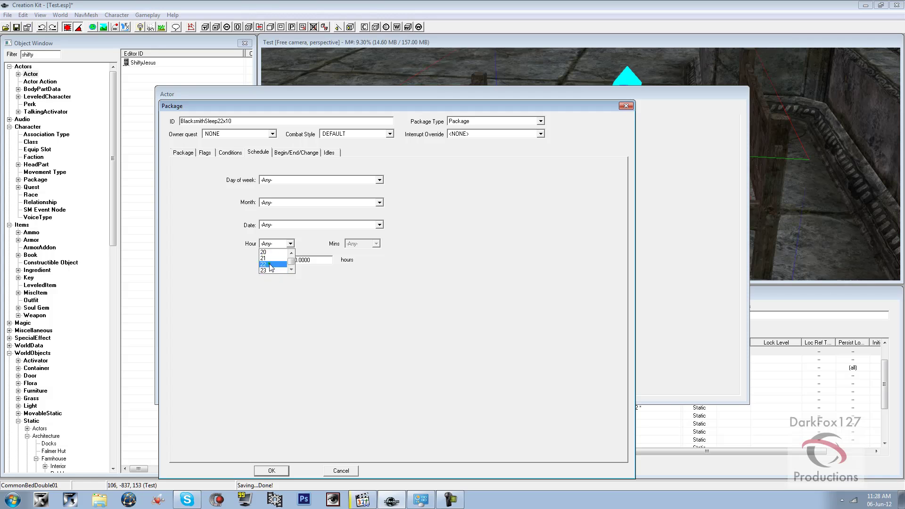
{"action": "left_click", "coordinate": [271, 264]}
{"action": "left_click", "coordinate": [318, 259]}
{"action": "double_click", "coordinate": [317, 259]}
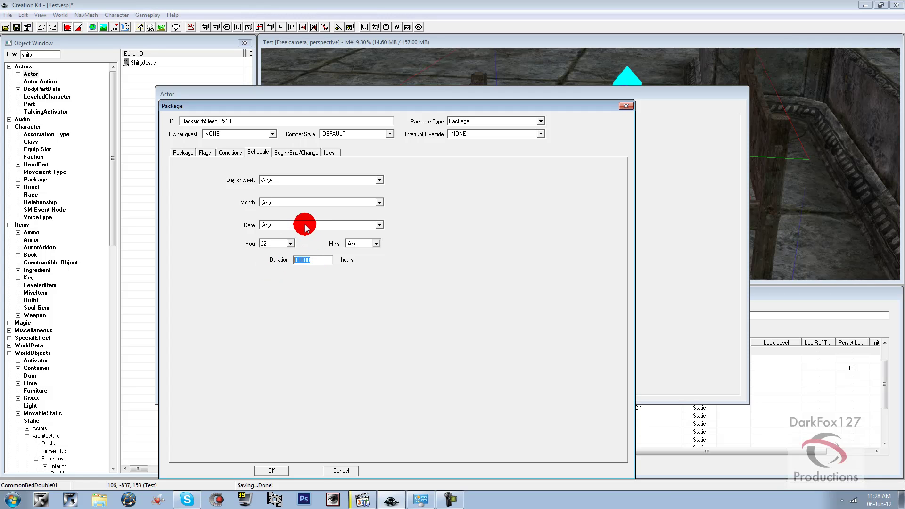
{"action": "type", "text": "10"}
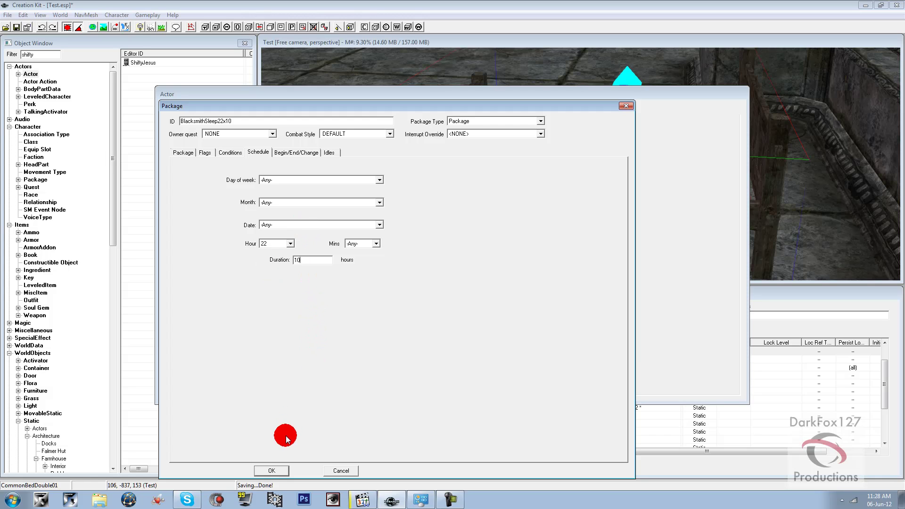
{"action": "left_click", "coordinate": [283, 472]}
Create another AI package for ShiftyJesus based on the Sandbox template
{"action": "left_click", "coordinate": [404, 191]}
{"action": "right_click", "coordinate": [385, 181]}
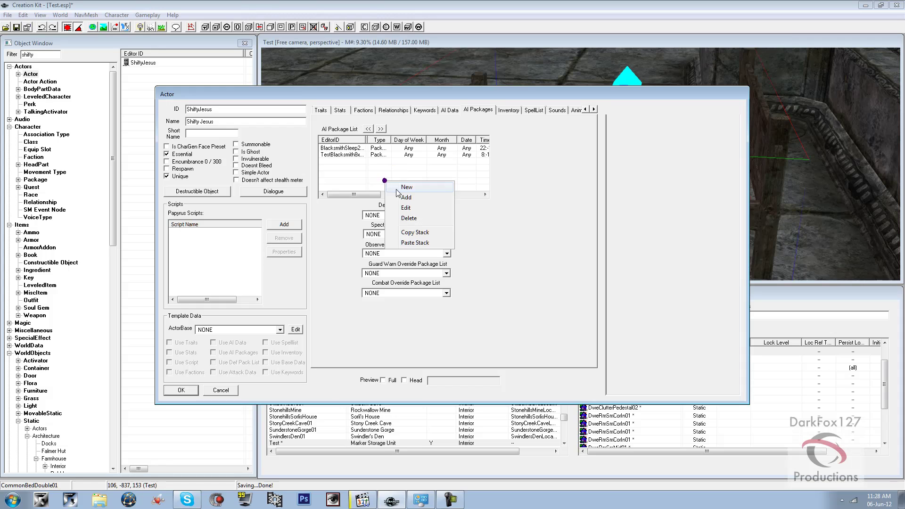
{"action": "left_click", "coordinate": [398, 188]}
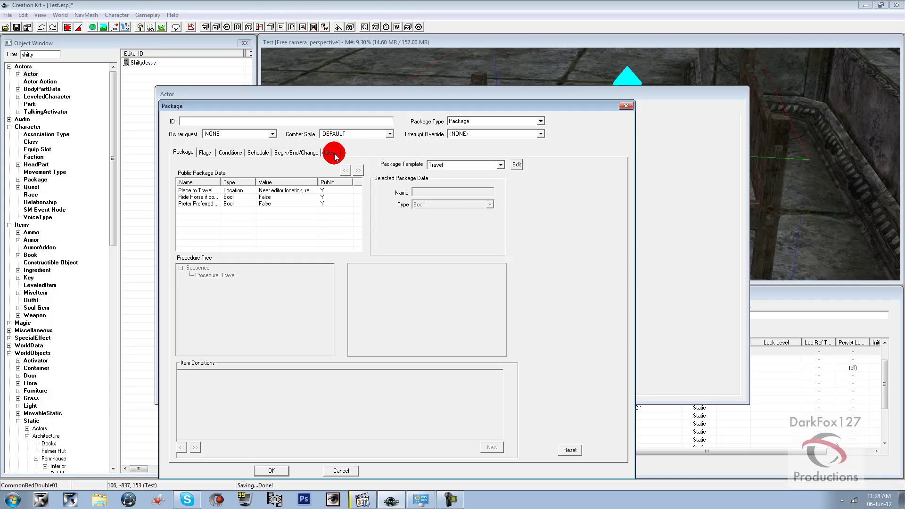
{"action": "left_click", "coordinate": [280, 192]}
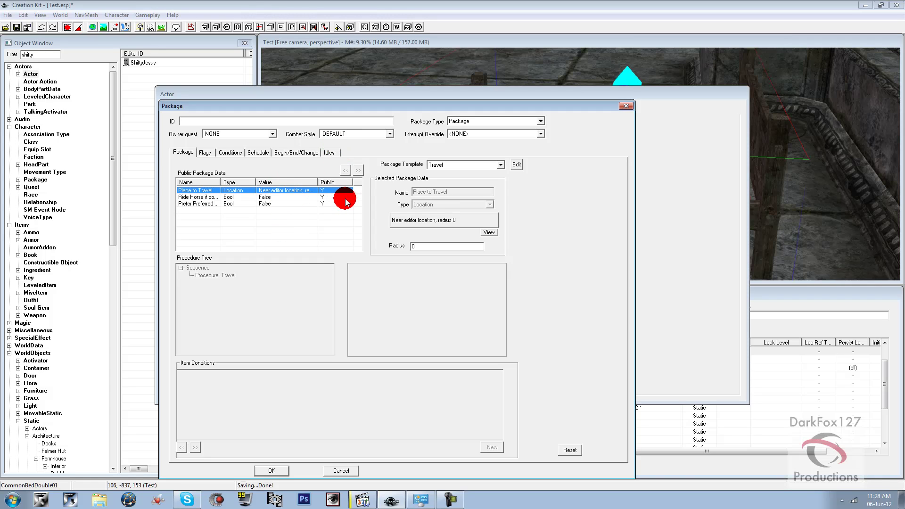
{"action": "left_click", "coordinate": [441, 164]}
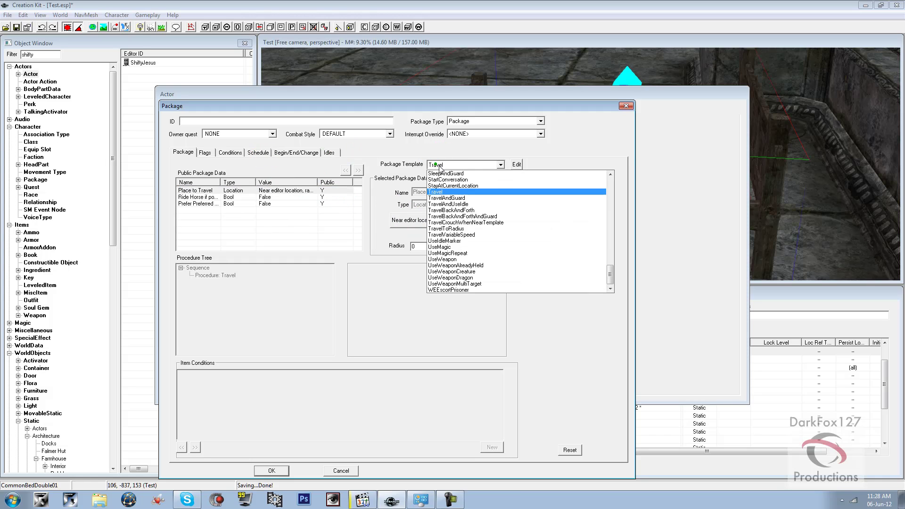
{"action": "key", "text": "s"}
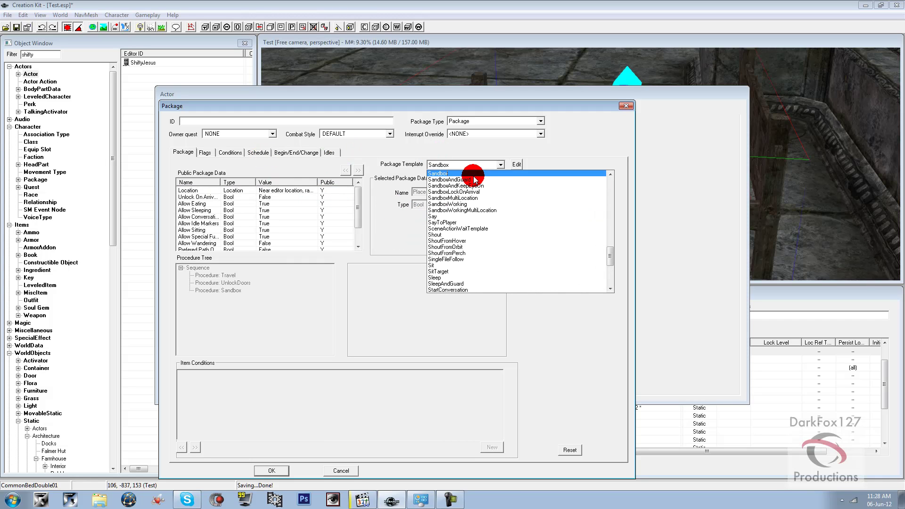
{"action": "key", "text": "Return"}
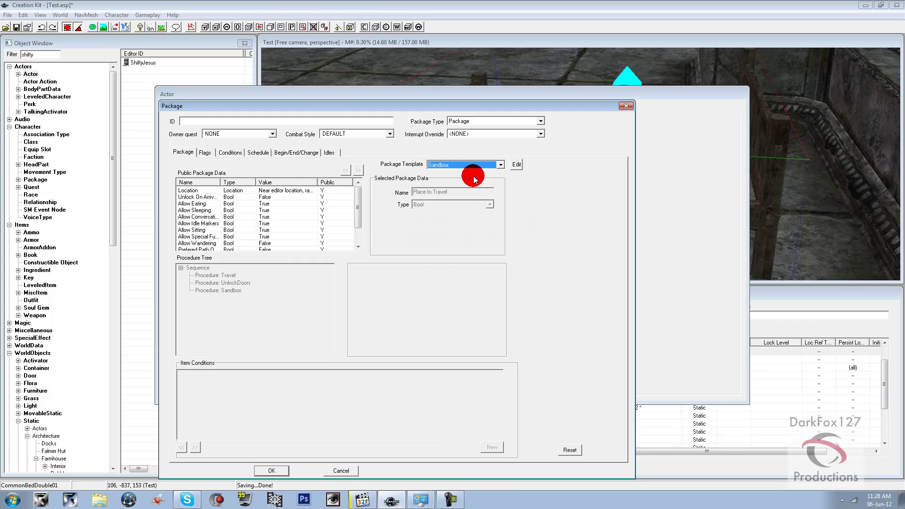
Set the new sandbox package's Location to be in the Test cell
{"action": "left_click", "coordinate": [277, 191]}
{"action": "left_click", "coordinate": [434, 221]}
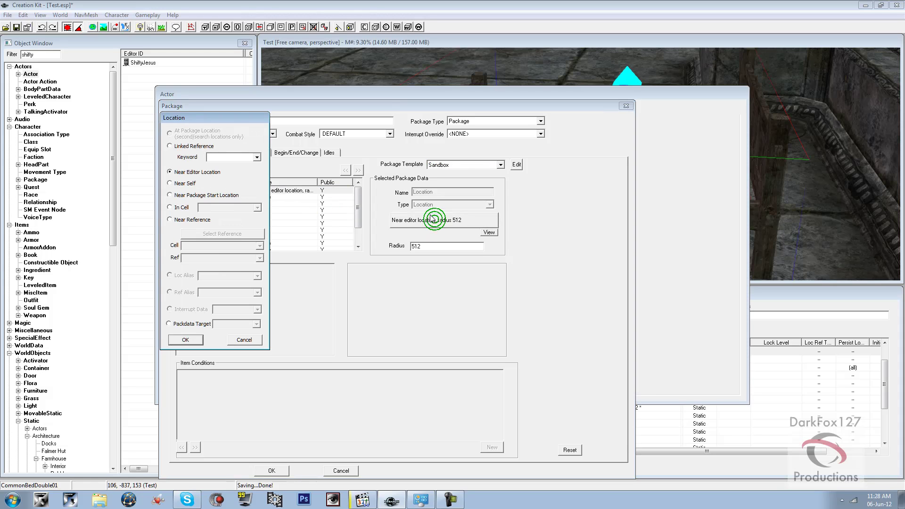
{"action": "left_click", "coordinate": [180, 209]}
{"action": "left_click", "coordinate": [213, 208]}
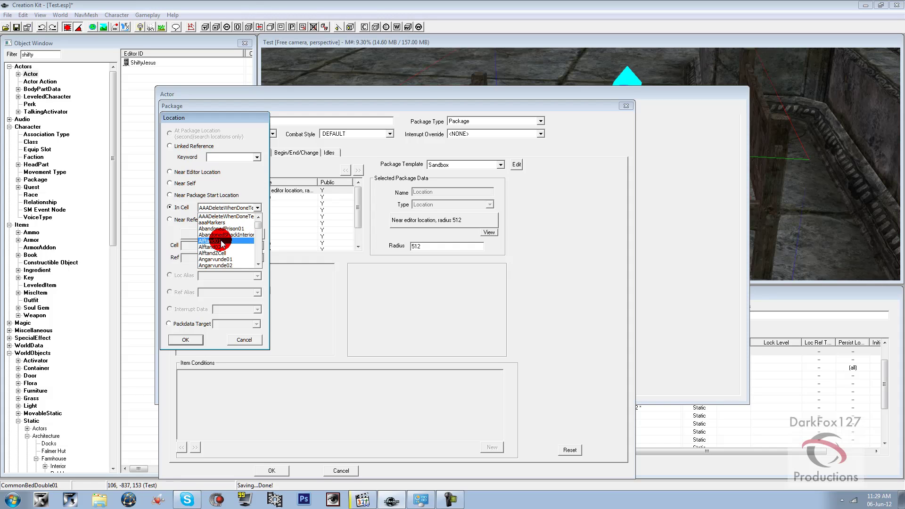
{"action": "key", "text": "t"}
{"action": "key", "text": "Return"}
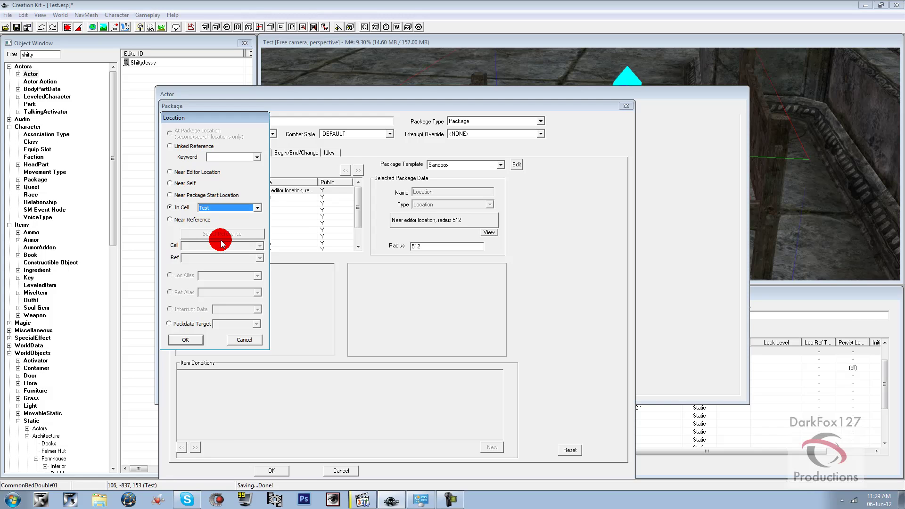
{"action": "key", "text": "Return"}
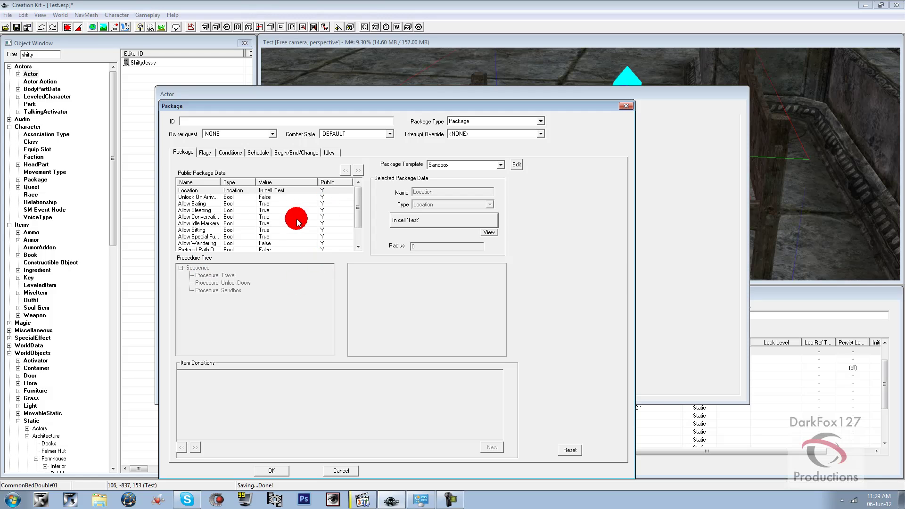
Give the sandbox package the ID TestWonder and accept it with an unrestricted schedule
{"action": "left_click", "coordinate": [258, 153]}
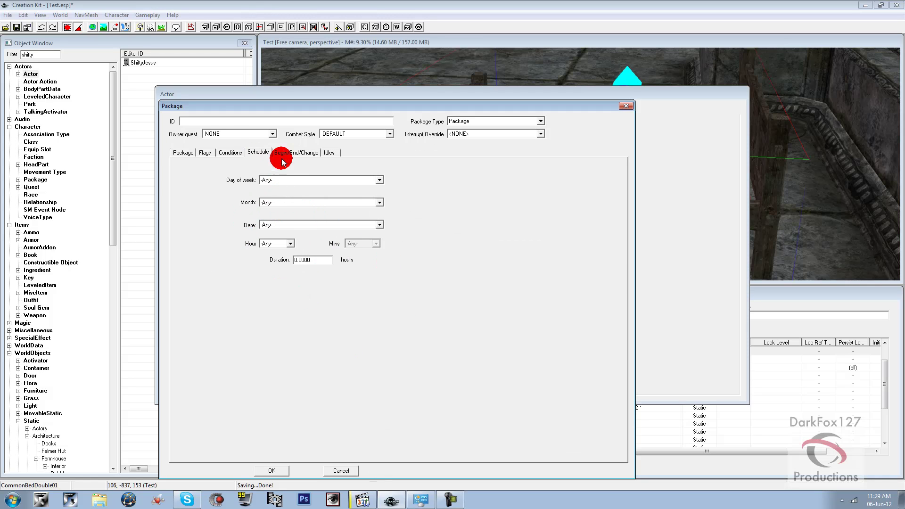
{"action": "left_click", "coordinate": [200, 121]}
{"action": "left_click", "coordinate": [294, 150]}
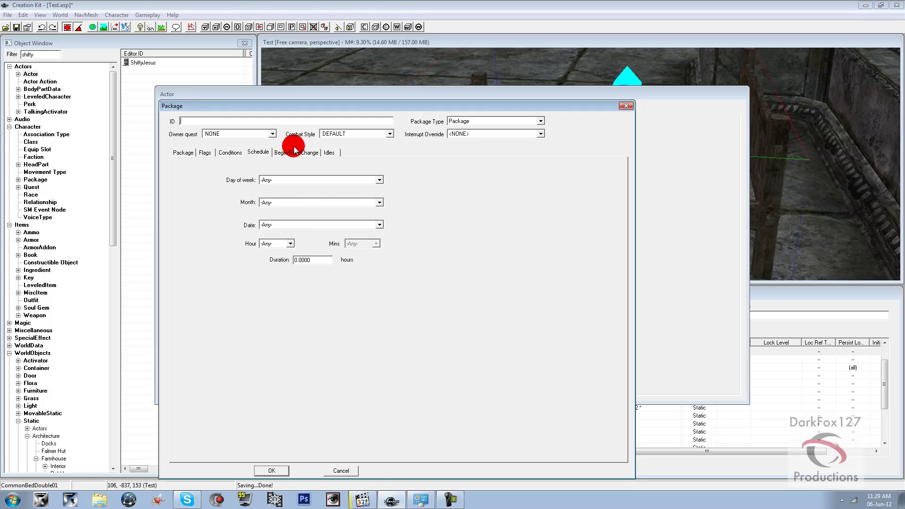
{"action": "type", "text": "TestWonder"}
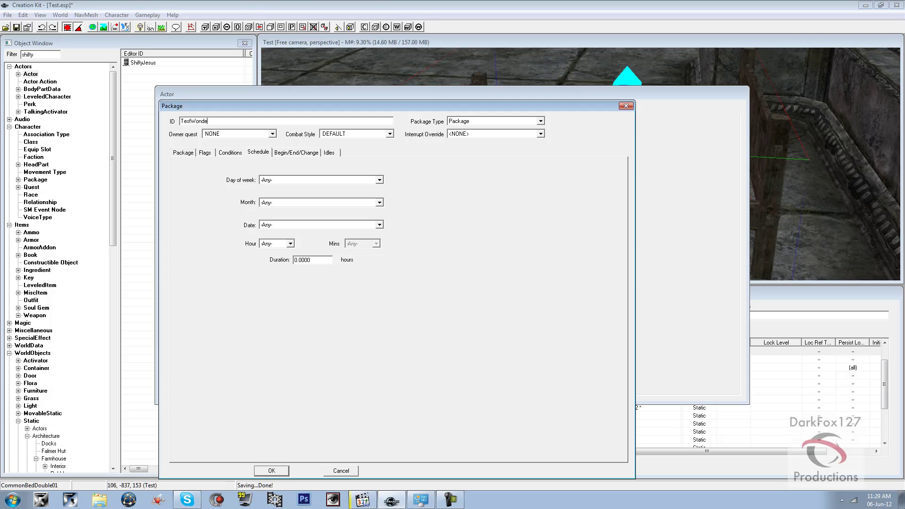
{"action": "left_click", "coordinate": [272, 471]}
Move the TestWonder package to the top of the actor's AI package list
{"action": "left_click_drag", "start_coordinate": [347, 162], "coordinate": [381, 130]}
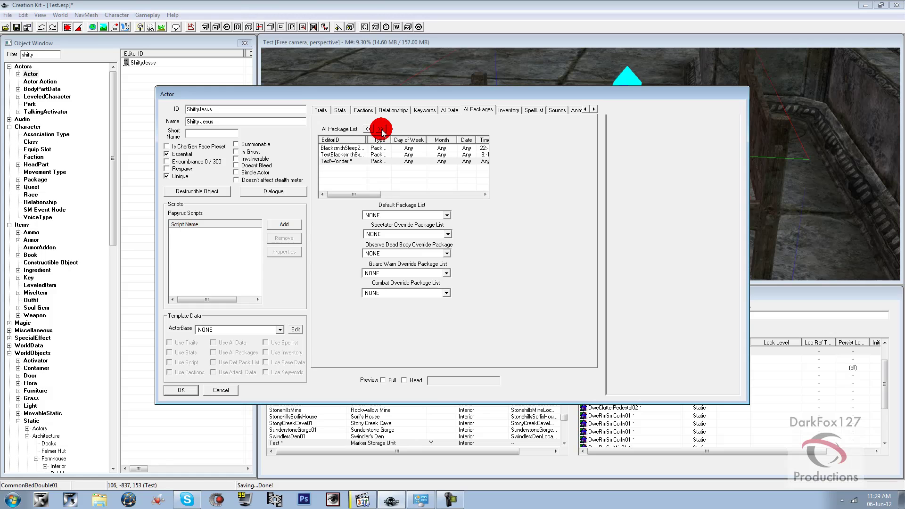
{"action": "mouse_move", "coordinate": [358, 164]}
{"action": "left_mouse_down"}
{"action": "mouse_move", "coordinate": [346, 157]}
{"action": "mouse_move", "coordinate": [347, 137]}
{"action": "mouse_move", "coordinate": [352, 151]}
{"action": "left_mouse_up"}
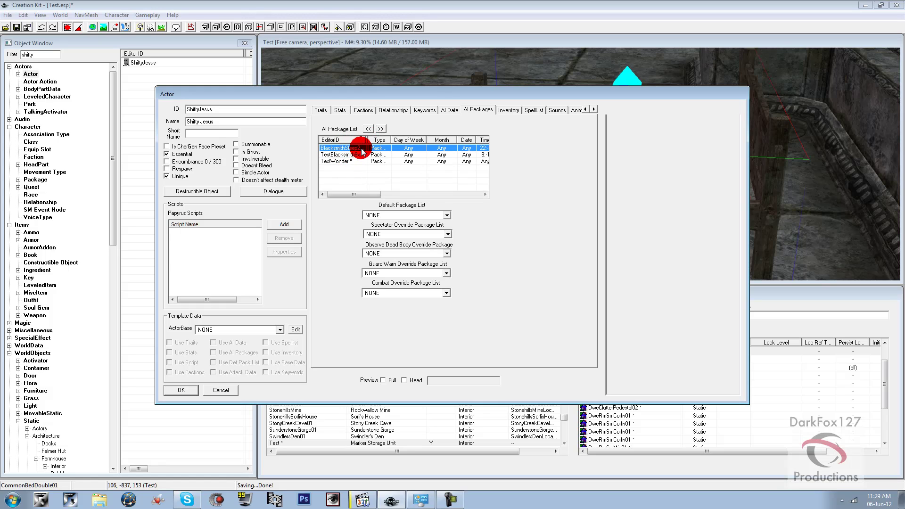
{"action": "left_click_drag", "start_coordinate": [363, 150], "coordinate": [363, 165]}
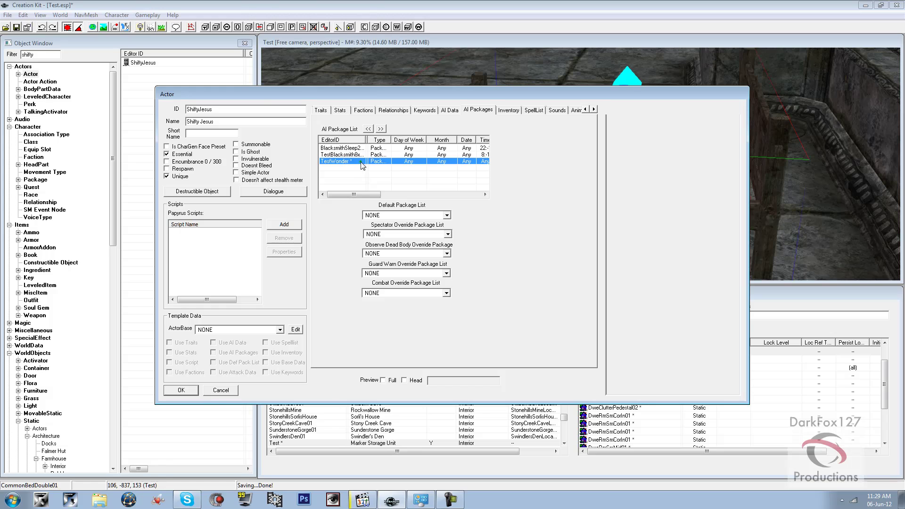
{"action": "left_click", "coordinate": [367, 128]}
{"action": "left_click", "coordinate": [367, 129]}
{"action": "left_click", "coordinate": [366, 128]}
Move the TestWonder package back to the end of the AI package list
{"action": "left_click", "coordinate": [353, 153]}
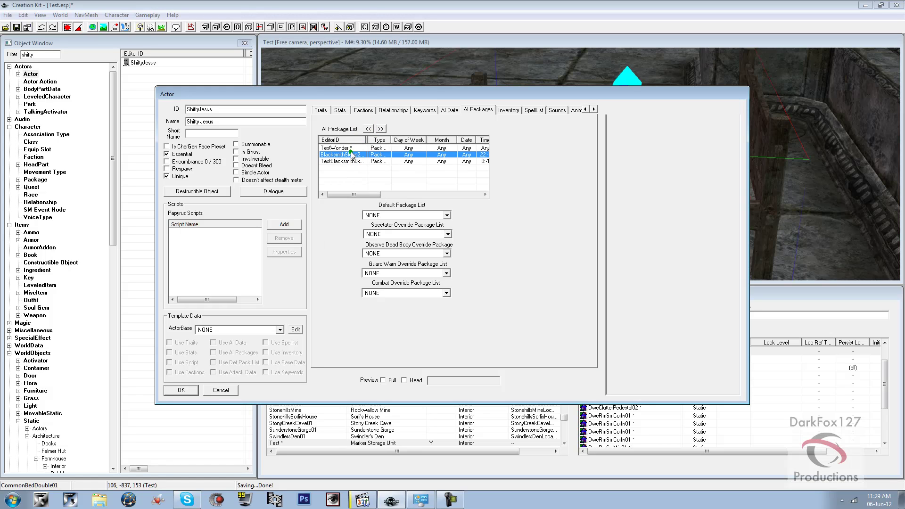
{"action": "left_click", "coordinate": [352, 149]}
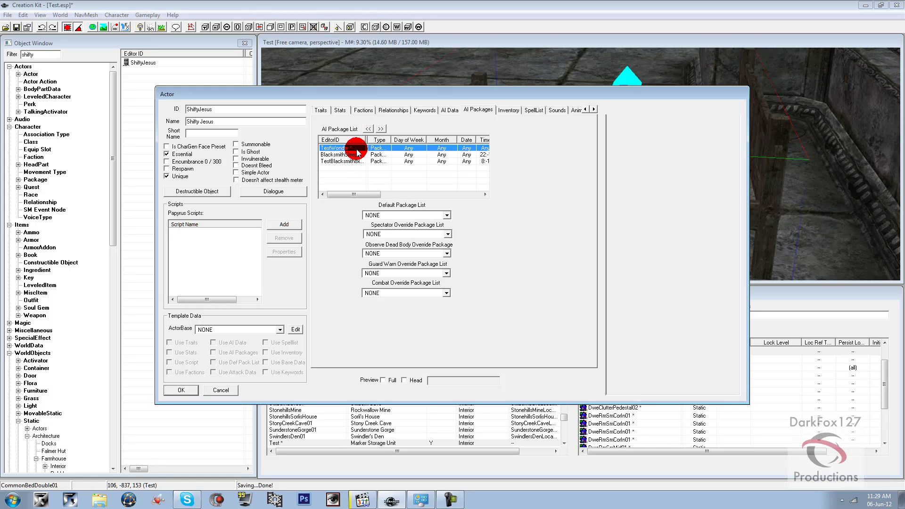
{"action": "left_click_drag", "start_coordinate": [357, 159], "coordinate": [355, 150]}
{"action": "left_click", "coordinate": [381, 128]}
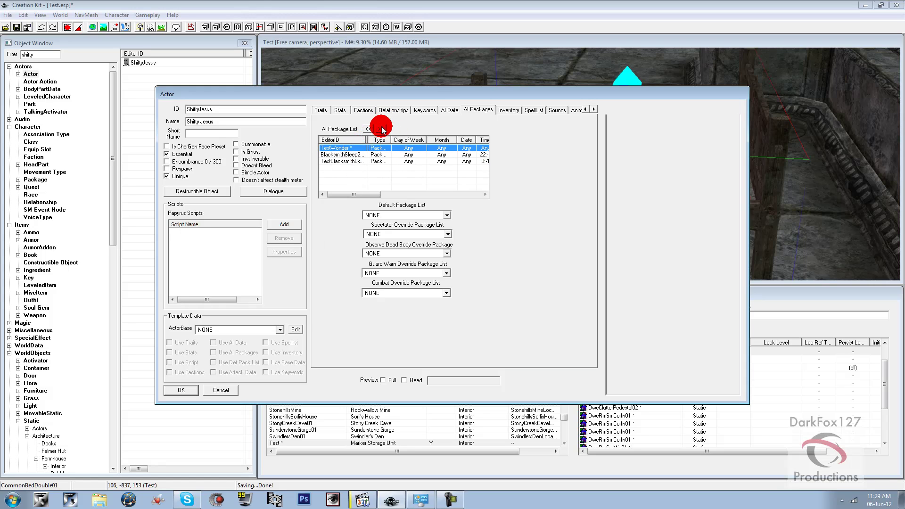
{"action": "left_click", "coordinate": [350, 148]}
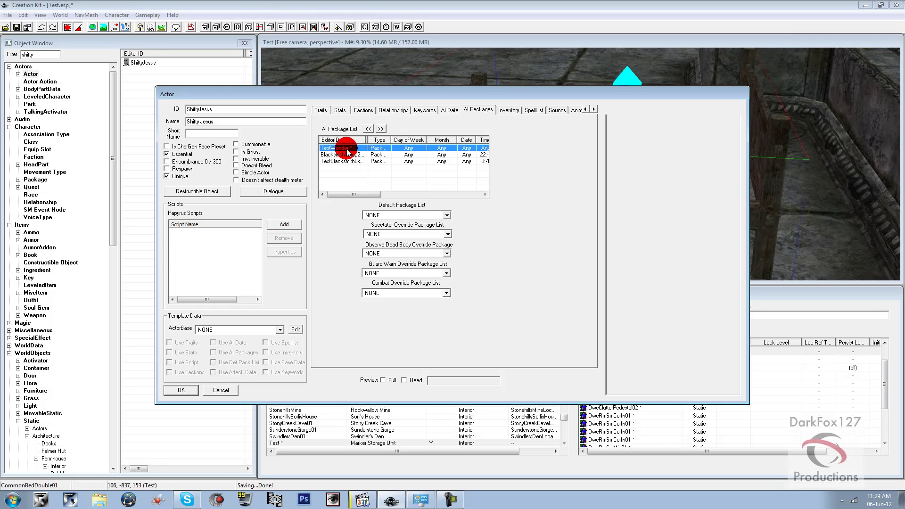
{"action": "left_click", "coordinate": [381, 129]}
{"action": "left_click", "coordinate": [382, 129]}
Reorder the AI package list so the TestBlacksmith package comes first, with BlacksmithSleep22x10 second and TestWonder last
{"action": "left_click", "coordinate": [351, 148]}
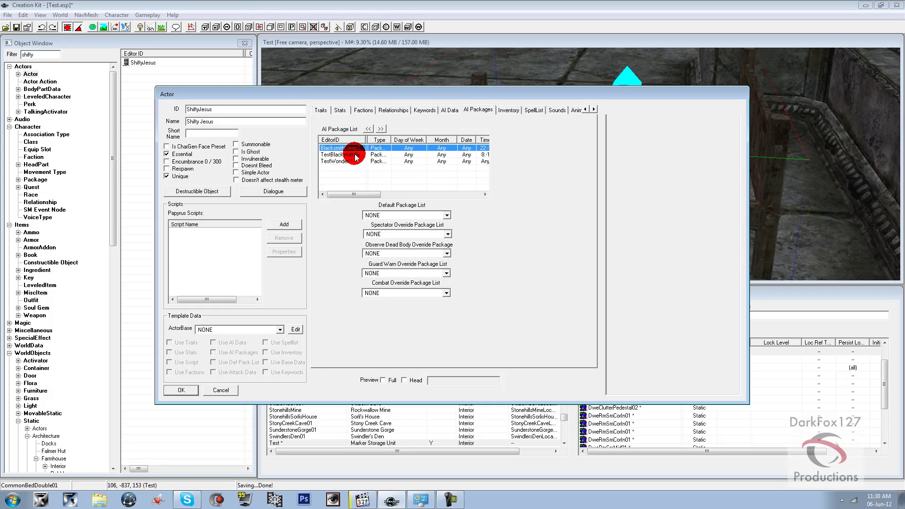
{"action": "left_click", "coordinate": [356, 155]}
{"action": "left_click", "coordinate": [353, 161]}
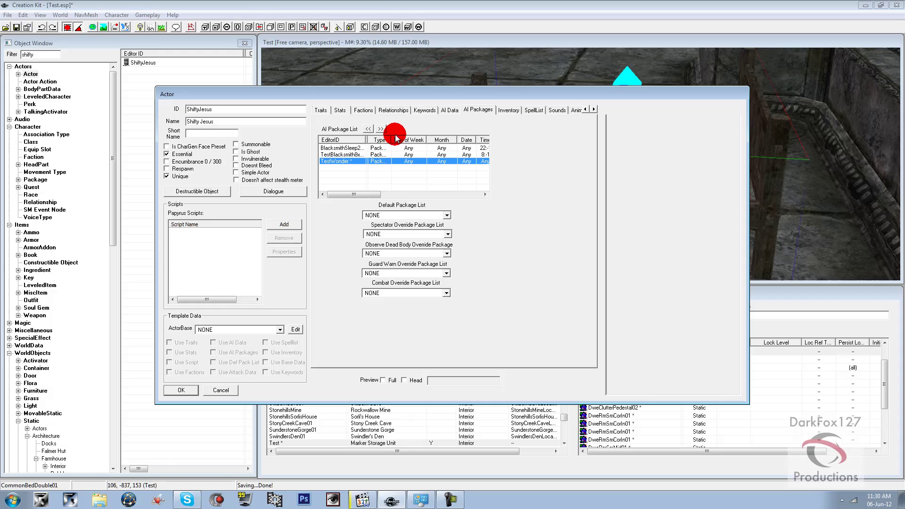
{"action": "left_click", "coordinate": [363, 155]}
{"action": "left_click", "coordinate": [363, 148]}
{"action": "left_click", "coordinate": [370, 129]}
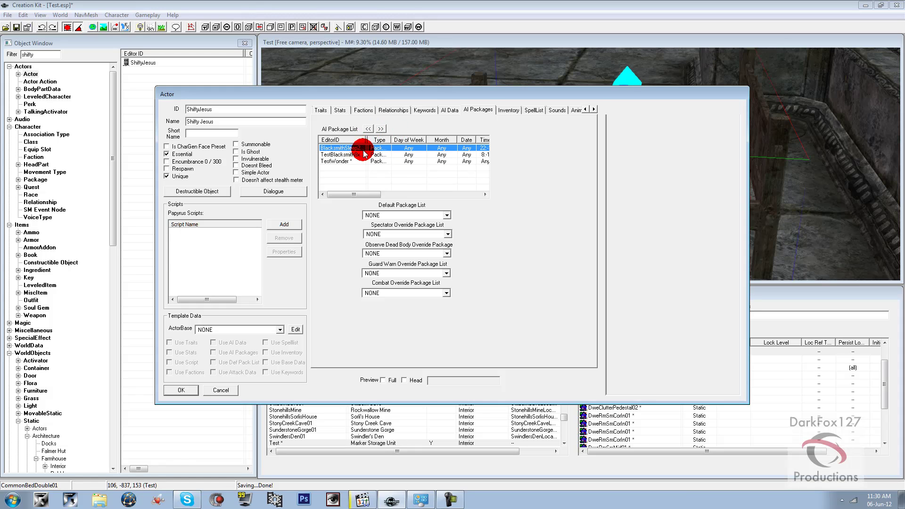
{"action": "left_click", "coordinate": [353, 148]}
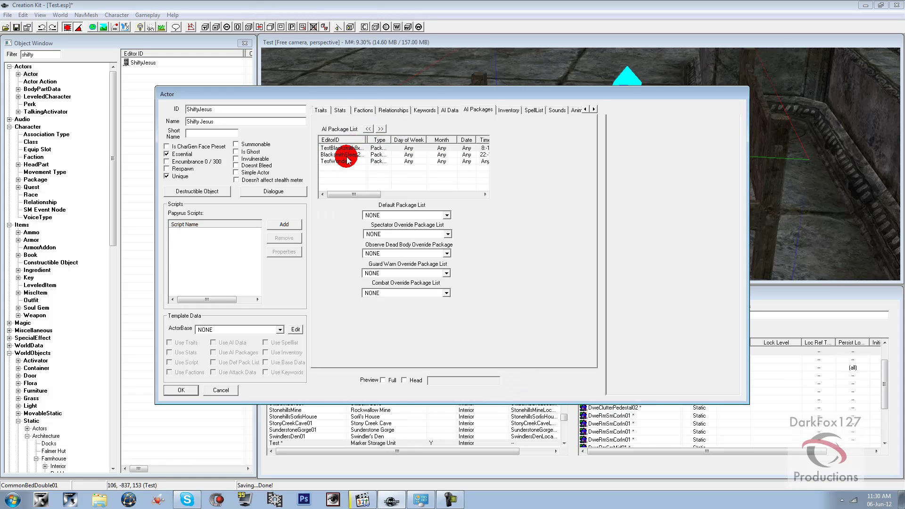
{"action": "left_click", "coordinate": [344, 161]}
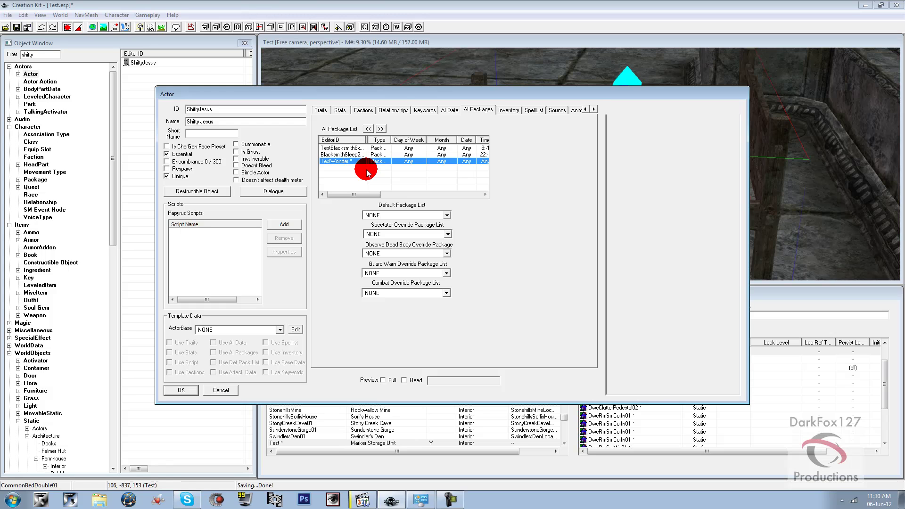
Accept the changes to the ShiftyJesus actor and its placed reference, closing both so the plugin can be saved
{"action": "left_click", "coordinate": [181, 390]}
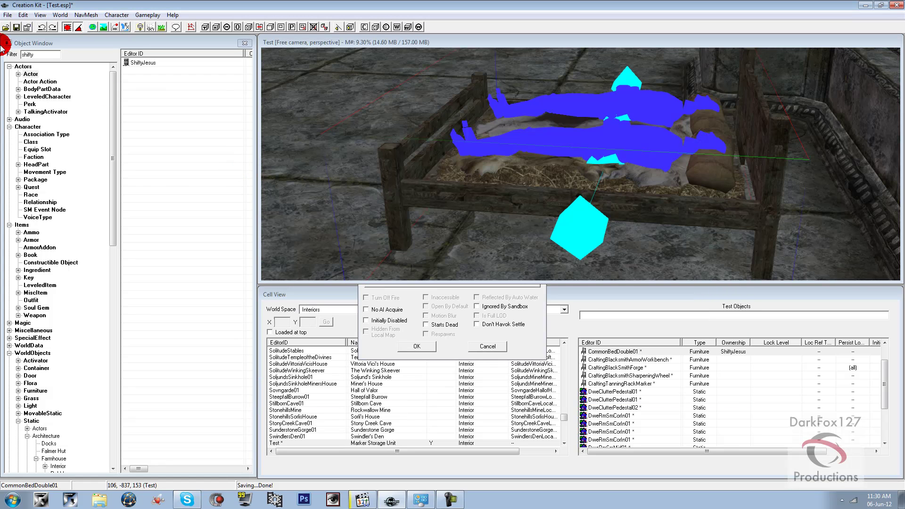
{"action": "left_click", "coordinate": [16, 27]}
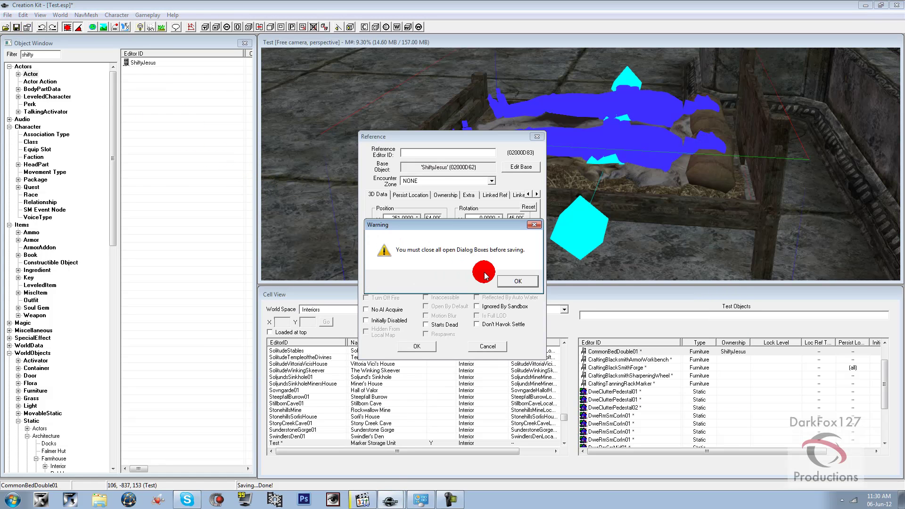
{"action": "left_click", "coordinate": [515, 281]}
{"action": "left_click", "coordinate": [417, 346]}
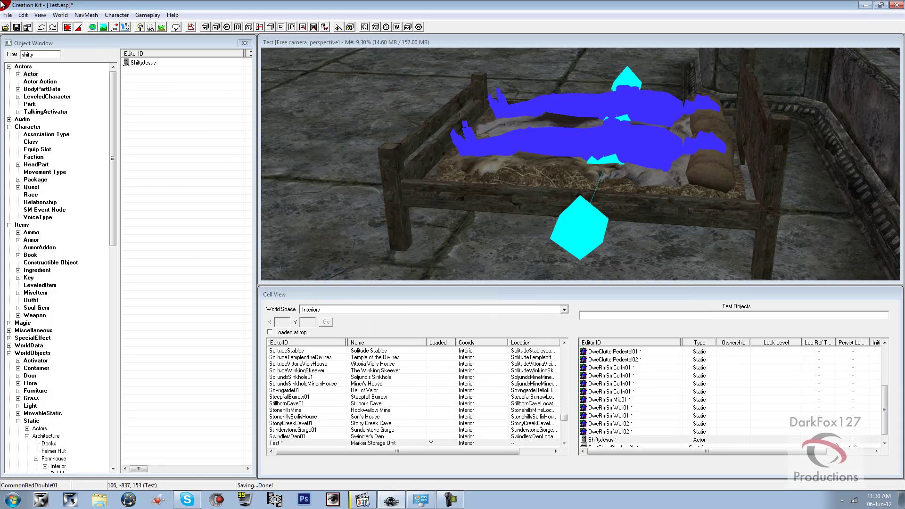
Save the Test.esp plugin with the updated ShiftyJesus actor
{"action": "left_click", "coordinate": [16, 27]}
{"action": "left_click", "coordinate": [363, 163]}
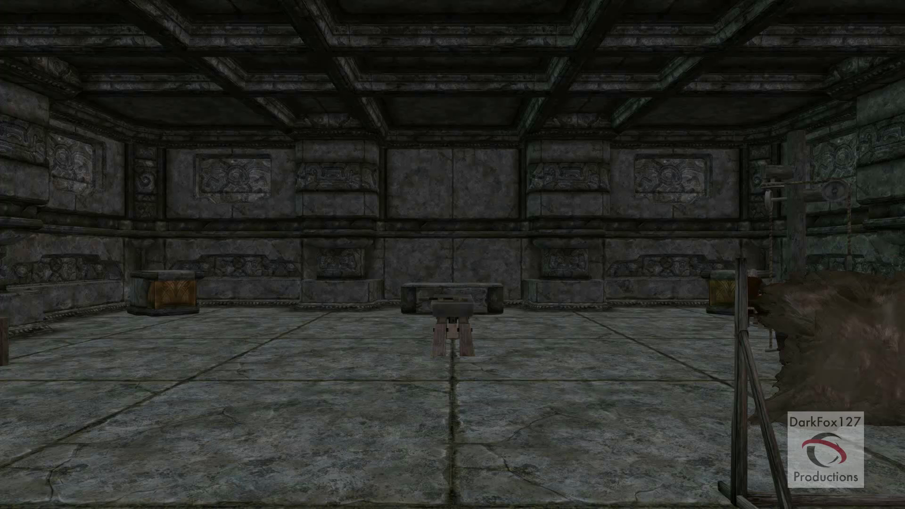
Switch to Skyrim, walk through the test cell to Shifty Jesus at the grindstone and ask what he has for sale
{"action": "key", "text": "f"}
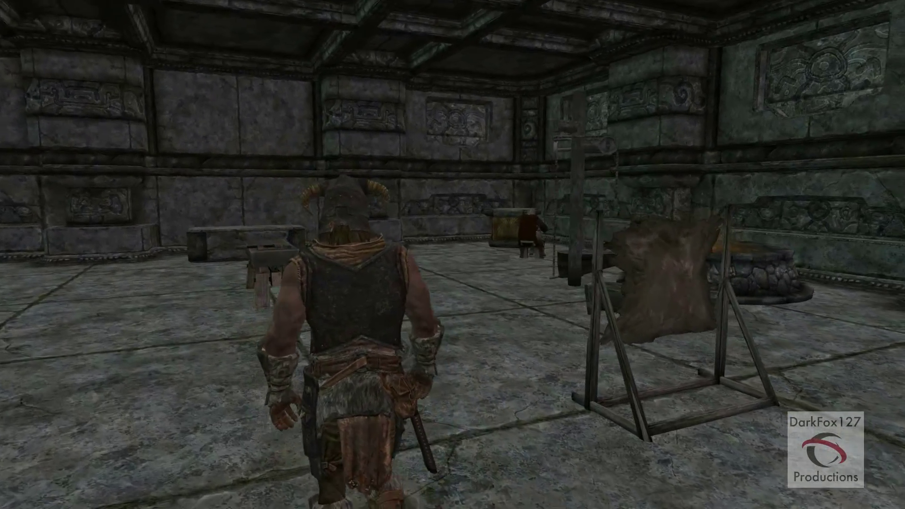
{"action": "key", "text": "w"}
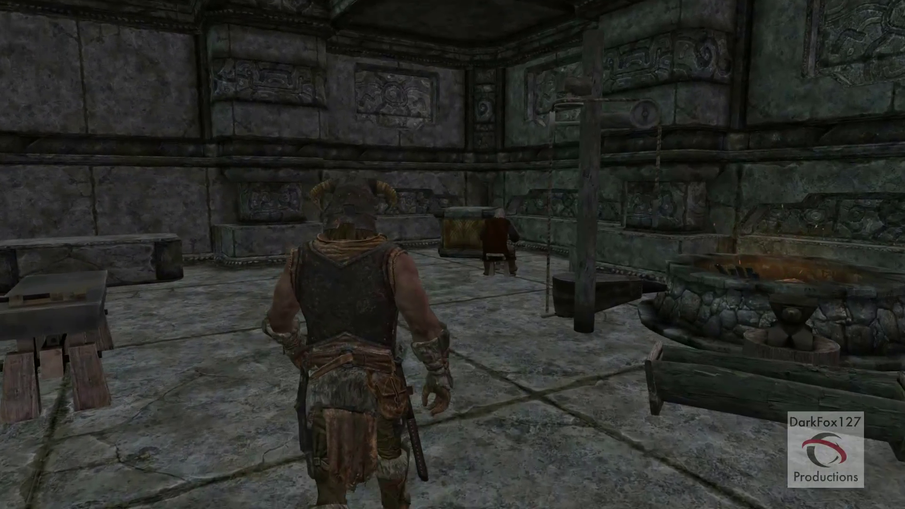
{"action": "key", "text": "w"}
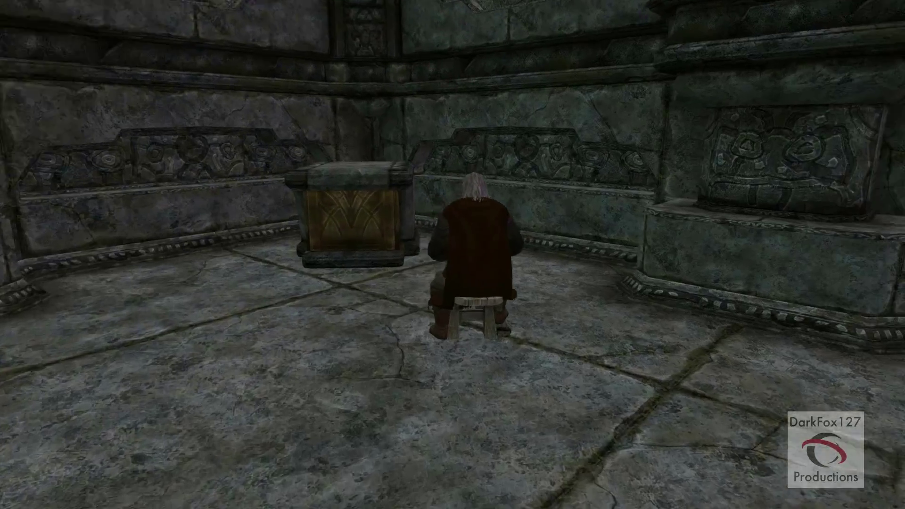
{"action": "key", "text": "d"}
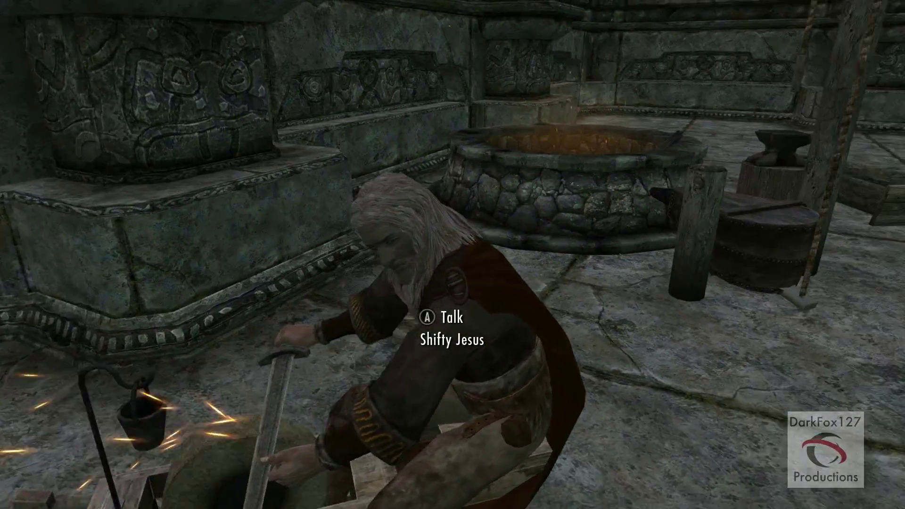
{"action": "key", "text": "e"}
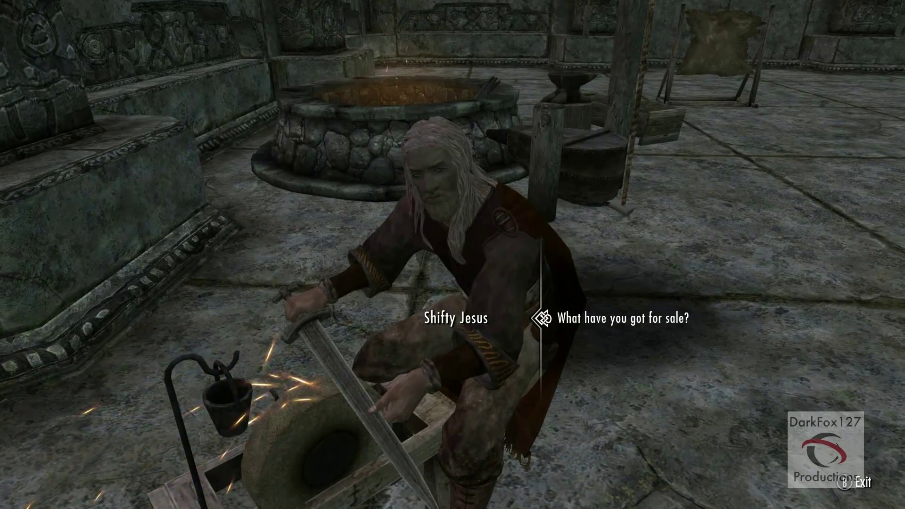
{"action": "key", "text": "e"}
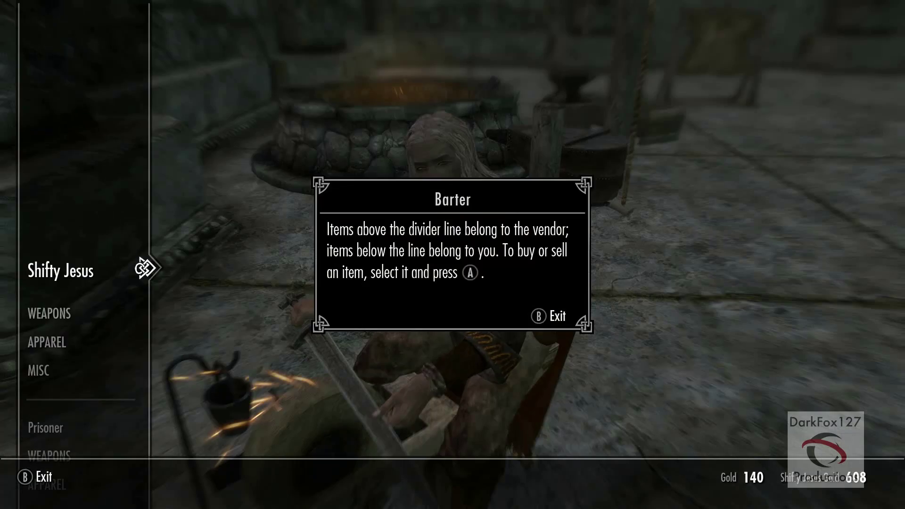
Dismiss the barter help message and look through the weapons Shifty Jesus has for sale
{"action": "key", "text": "e"}
{"action": "key", "text": "d"}
{"action": "key", "text": "s"}
{"action": "key", "text": "s"}
{"action": "key", "text": "s"}
{"action": "key", "text": "s"}
{"action": "key", "text": "s"}
{"action": "key", "text": "s"}
{"action": "key", "text": "s"}
{"action": "key", "text": "s"}
{"action": "key", "text": "s"}
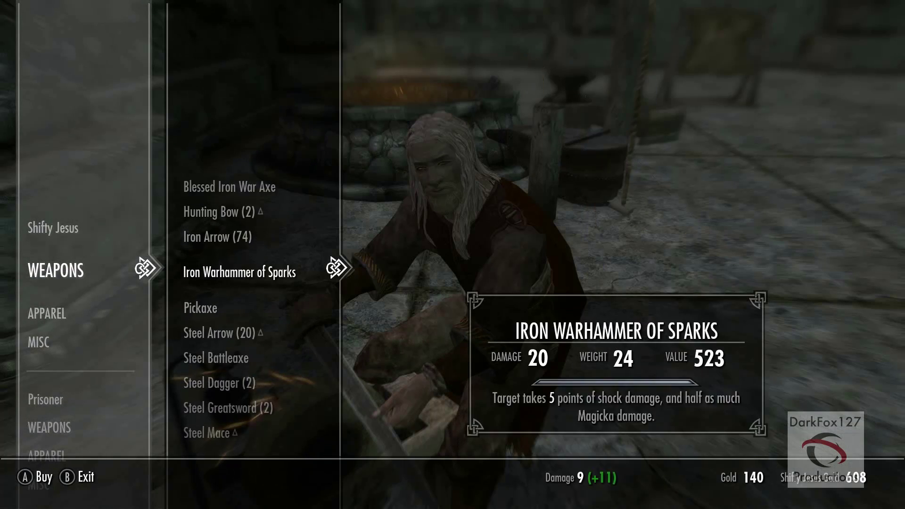
{"action": "key", "text": "a"}
Look through the apparel in Shifty Jesus's stock
{"action": "key", "text": "s"}
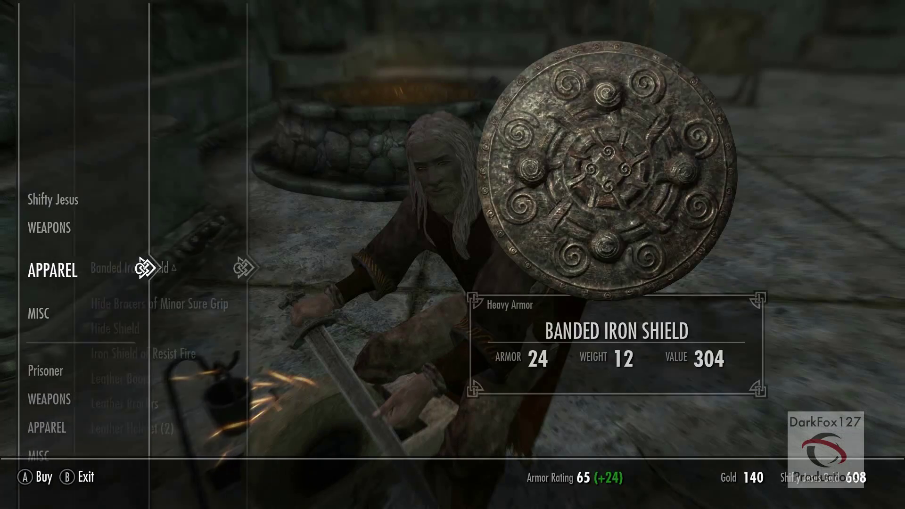
{"action": "key", "text": "d"}
{"action": "key", "text": "s"}
{"action": "key", "text": "s"}
{"action": "key", "text": "s"}
{"action": "key", "text": "a"}
Look through the miscellaneous goods in Shifty Jesus's stock, and end the barter and conversation
{"action": "key", "text": "s"}
{"action": "key", "text": "d"}
{"action": "key", "text": "s"}
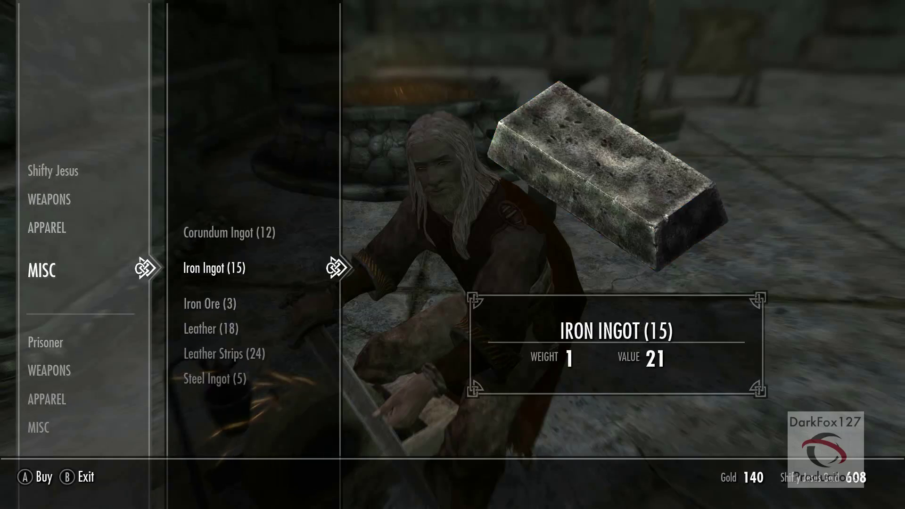
{"action": "key", "text": "s"}
{"action": "key", "text": "s"}
{"action": "key", "text": "s"}
{"action": "key", "text": "Tab"}
{"action": "key", "text": "Tab"}
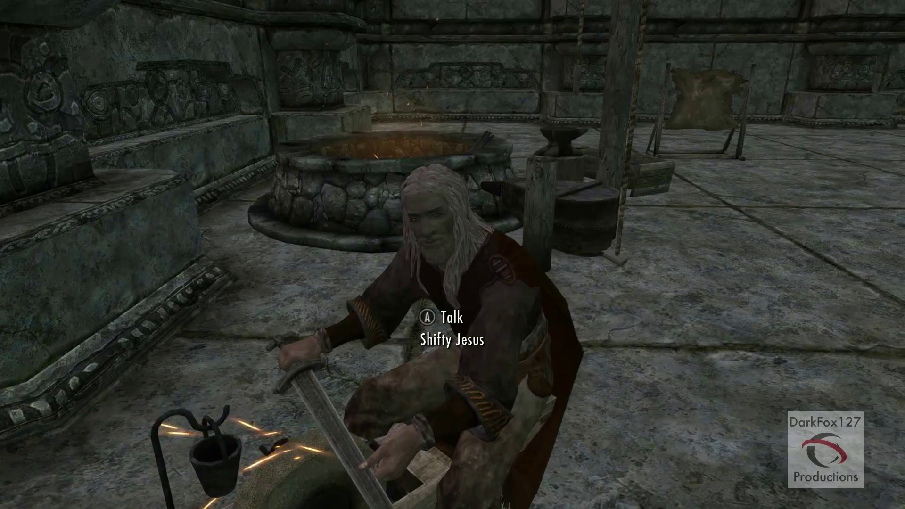
Wait 13 hours in the test cell to check Shifty Jesus's evening routine
{"action": "key", "text": "t"}
{"action": "key", "text": "d"}
{"action": "key", "text": "d"}
{"action": "key", "text": "d"}
{"action": "key", "text": "d"}
{"action": "key", "text": "d"}
{"action": "key", "text": "d"}
{"action": "key", "text": "d"}
{"action": "key", "text": "d"}
{"action": "key", "text": "d"}
{"action": "key", "text": "d"}
{"action": "key", "text": "d"}
{"action": "key", "text": "d"}
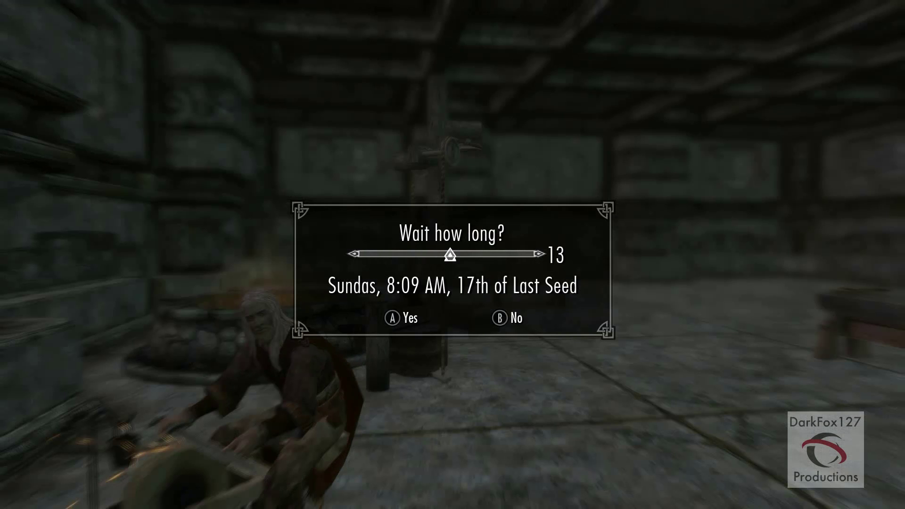
{"action": "key", "text": "a"}
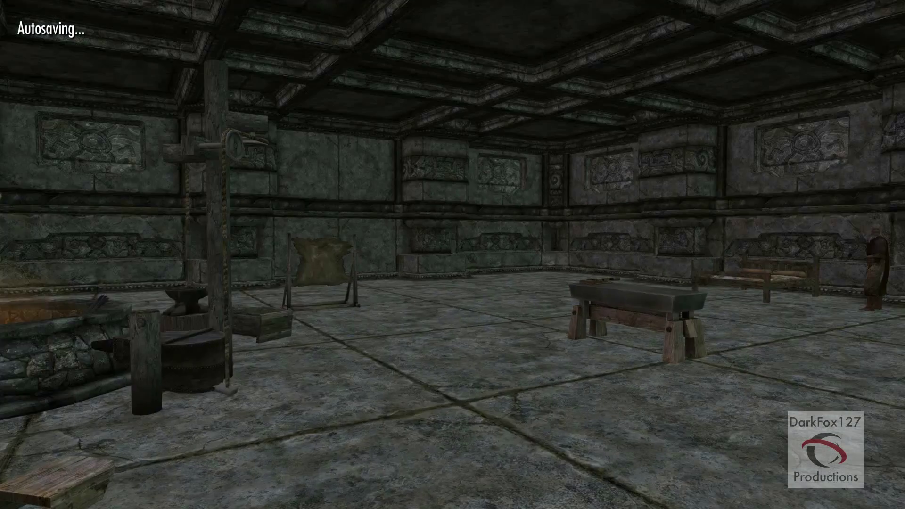